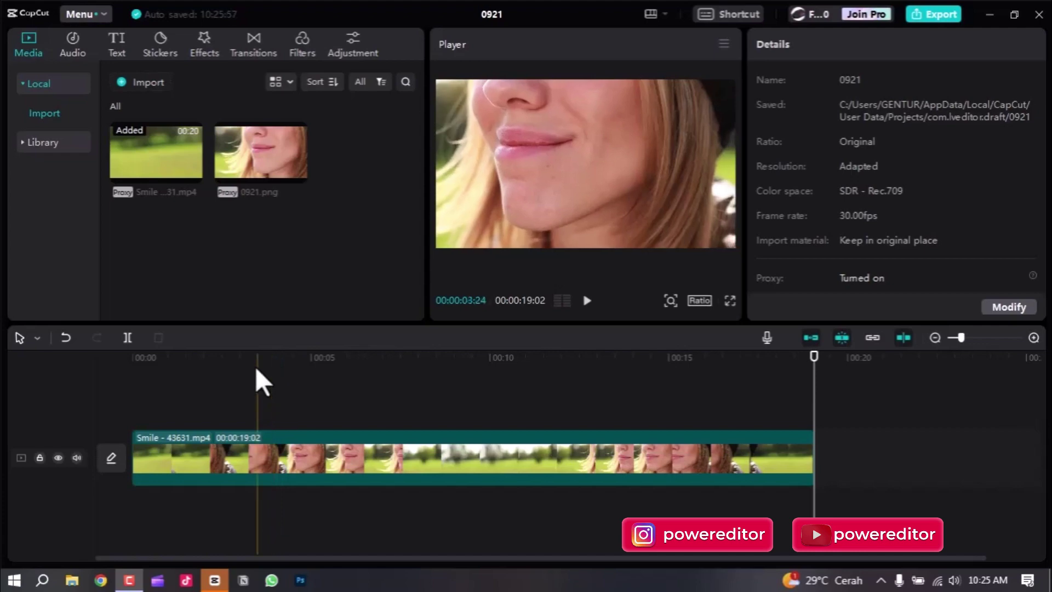
Play the smile clip full screen from around the 3-second mark to inspect the woman's facial skin
{"action": "left_click_drag", "start_coordinate": [170, 359], "coordinate": [300, 416]}
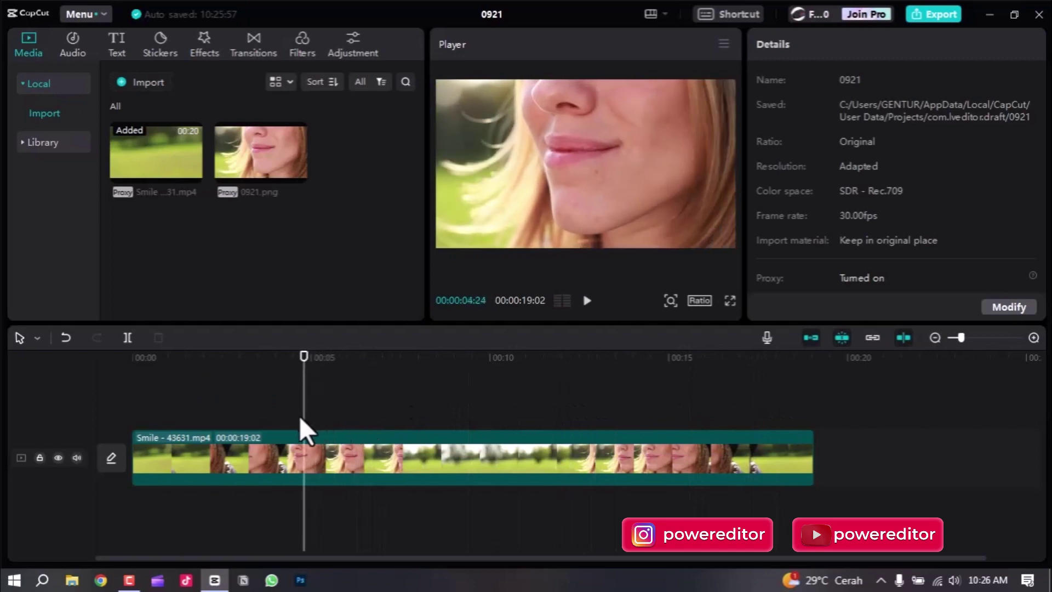
{"action": "right_click", "coordinate": [298, 416]}
{"action": "left_click", "coordinate": [248, 366]}
{"action": "mouse_move", "coordinate": [249, 363]}
{"action": "left_mouse_down"}
{"action": "mouse_move", "coordinate": [229, 378]}
{"action": "mouse_move", "coordinate": [248, 376]}
{"action": "left_mouse_up"}
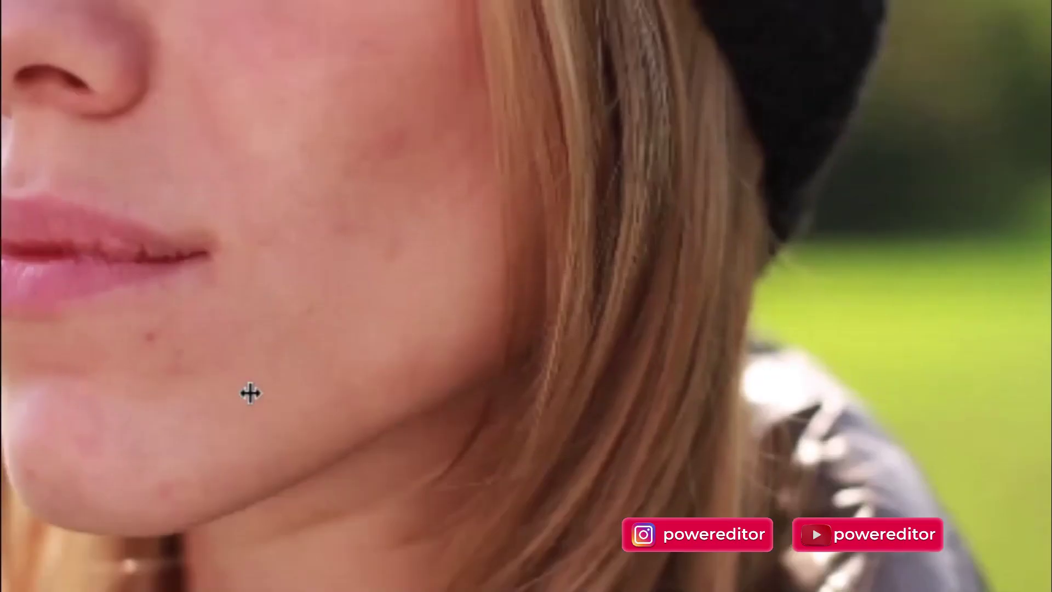
{"action": "key", "text": "space"}
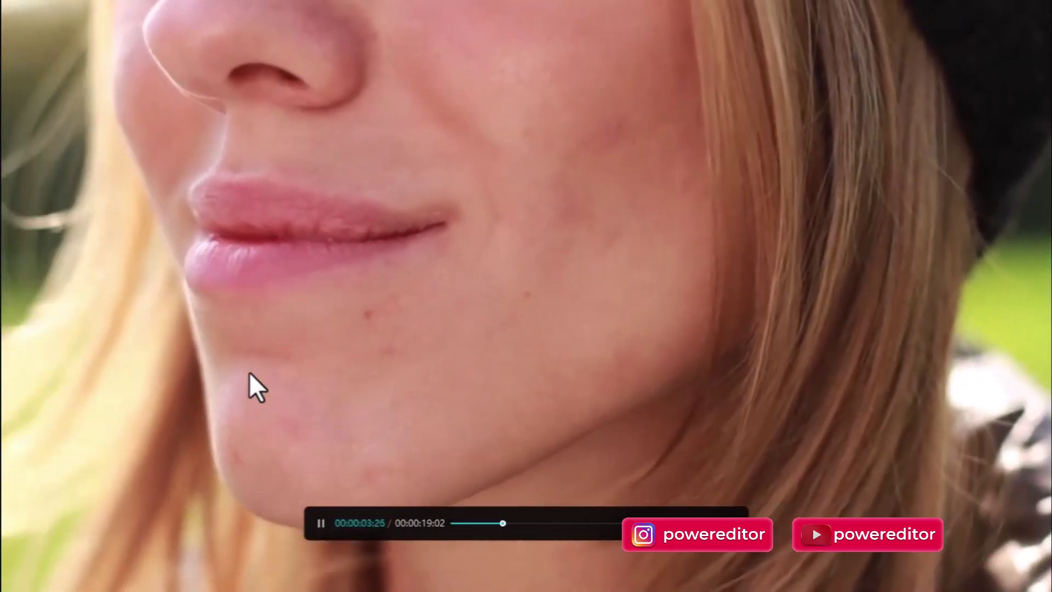
{"action": "key", "text": "space"}
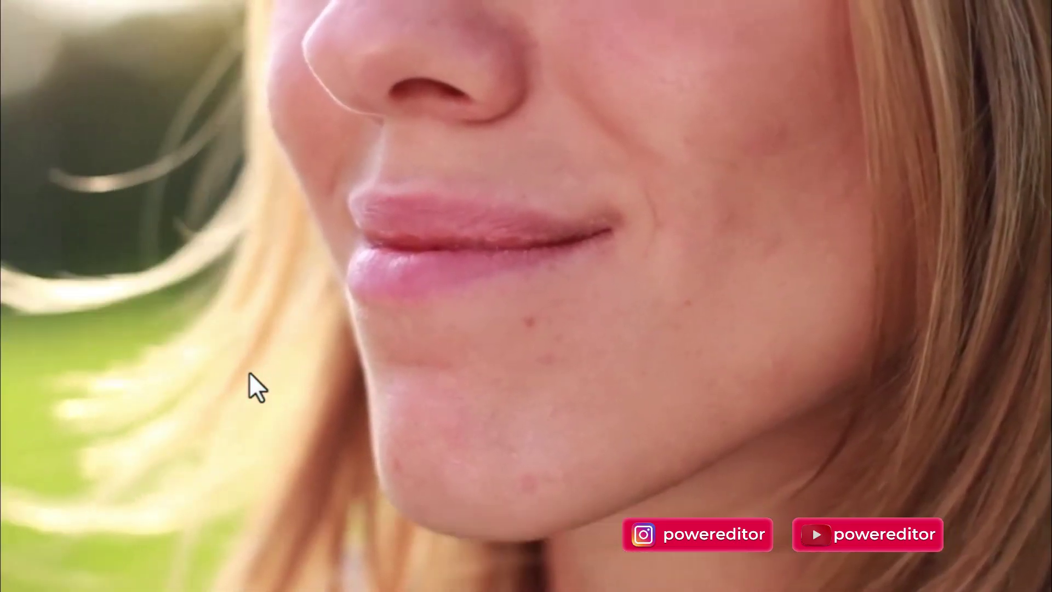
{"action": "key", "text": "Escape"}
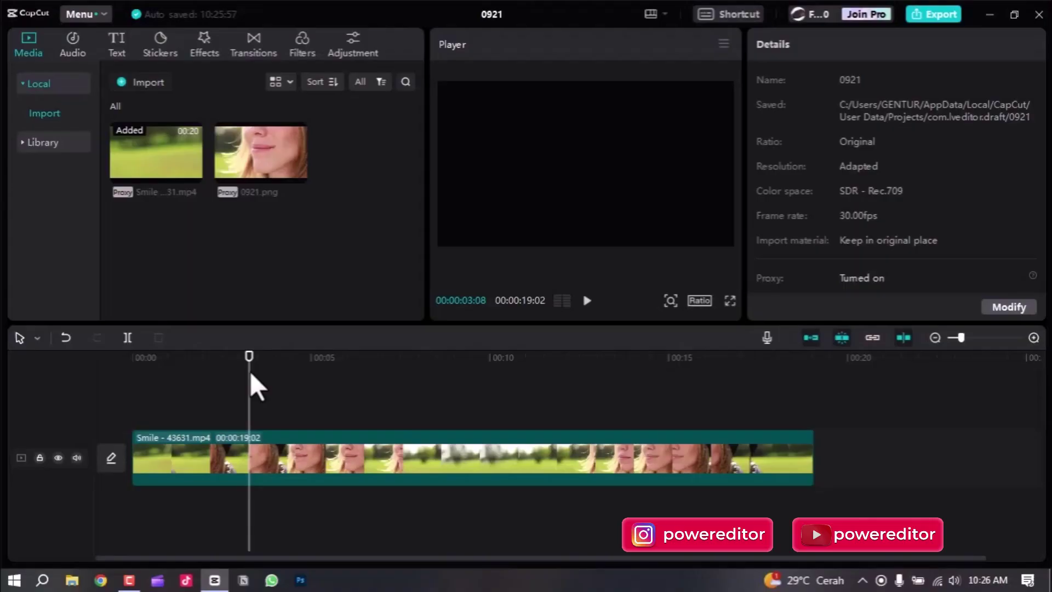
Examine the blemishes around the woman's mouth and chin full screen at frames near the 4-second mark
{"action": "left_click_drag", "start_coordinate": [295, 357], "coordinate": [280, 356]}
{"action": "key", "text": "ctrl+shift+f"}
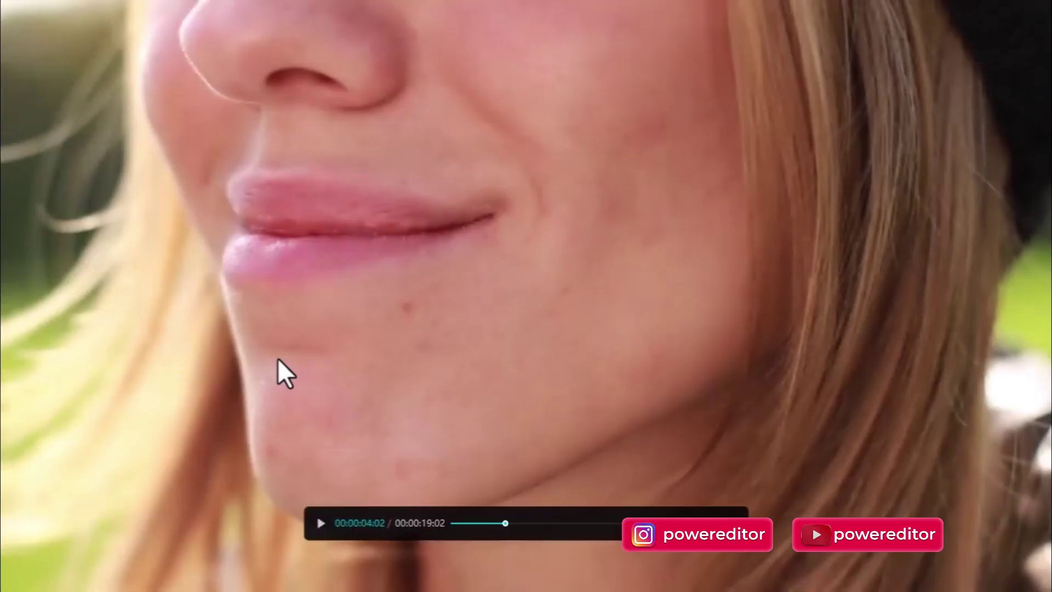
{"action": "key", "text": "Escape"}
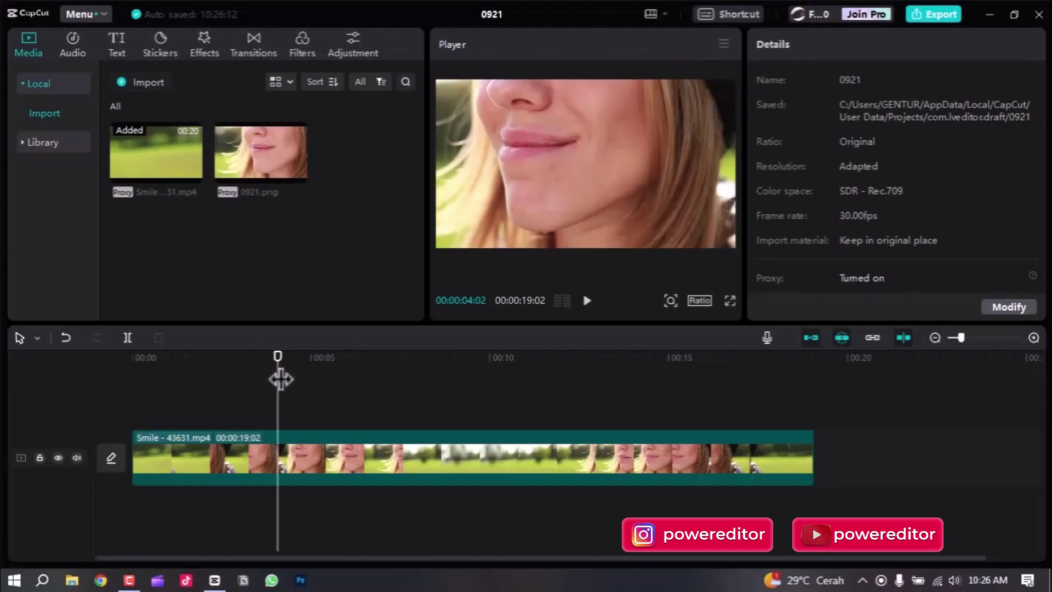
{"action": "key", "text": "ctrl+shift+f"}
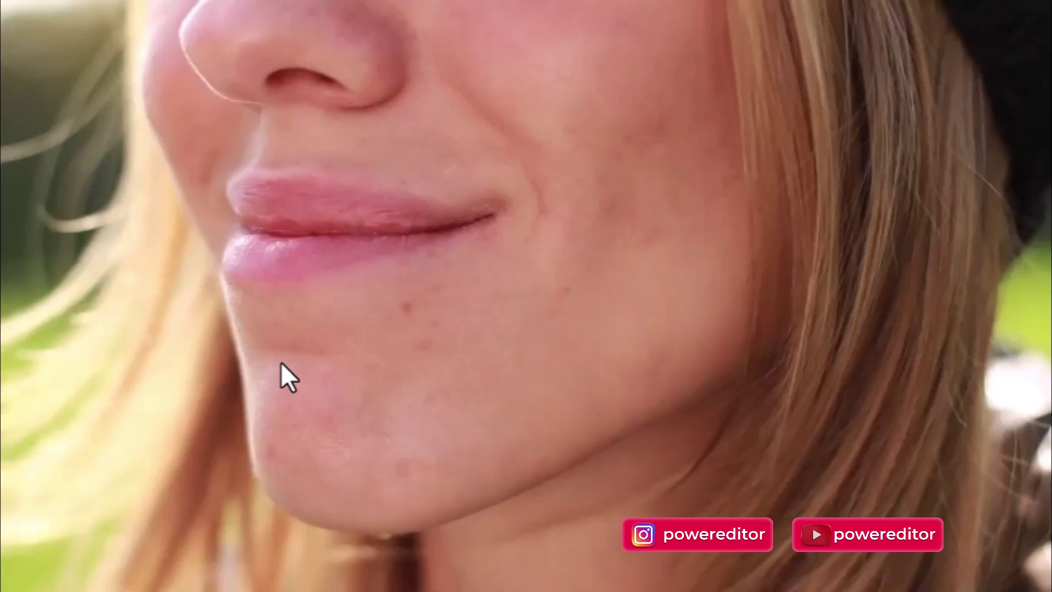
{"action": "key", "text": "Escape"}
{"action": "left_click_drag", "start_coordinate": [294, 375], "coordinate": [298, 381]}
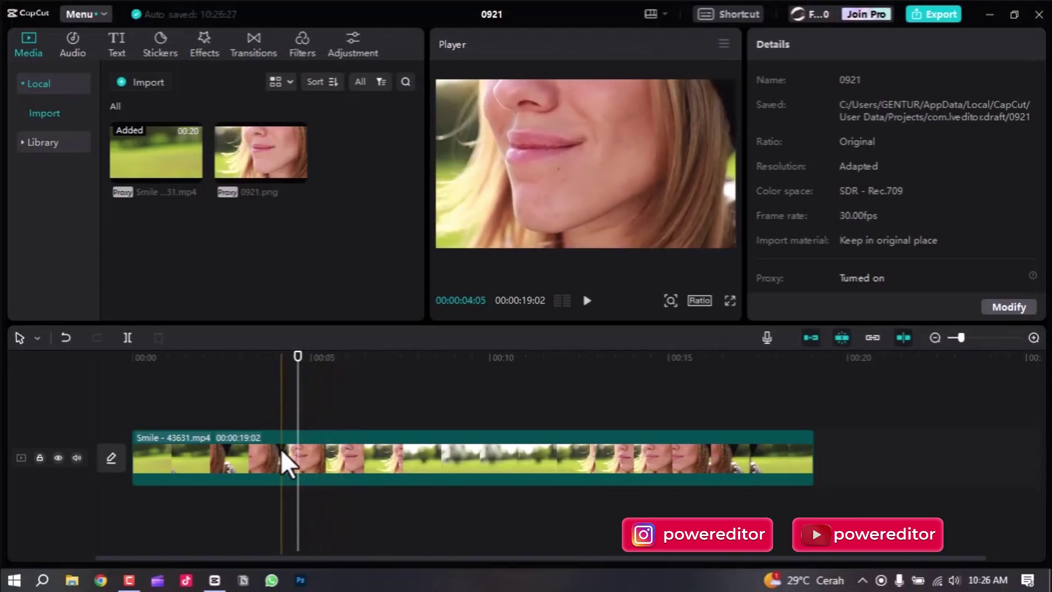
{"action": "left_click_drag", "start_coordinate": [298, 365], "coordinate": [290, 379]}
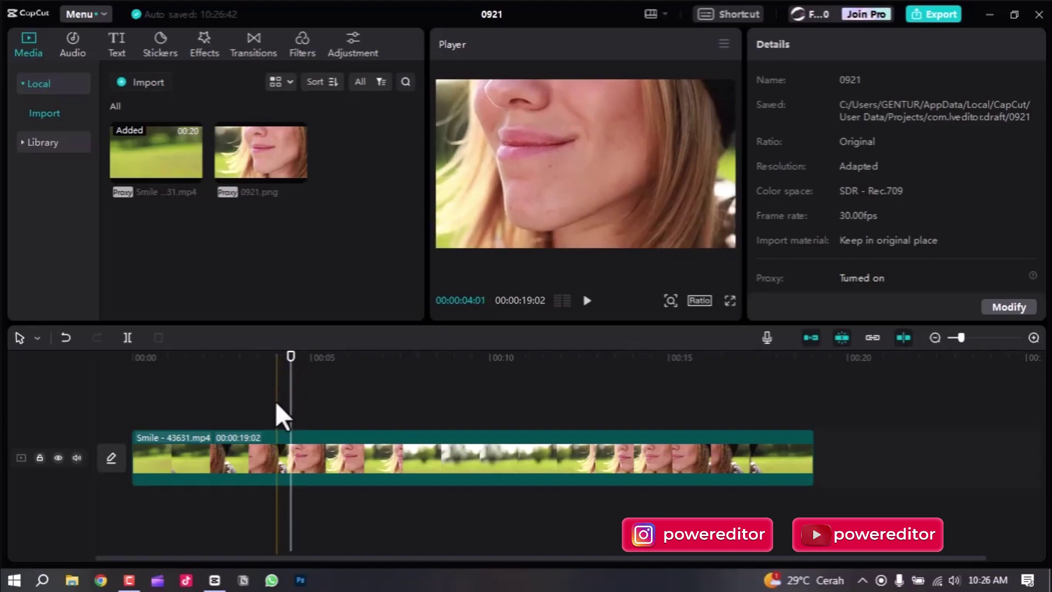
{"action": "key", "text": "ctrl+shift+f"}
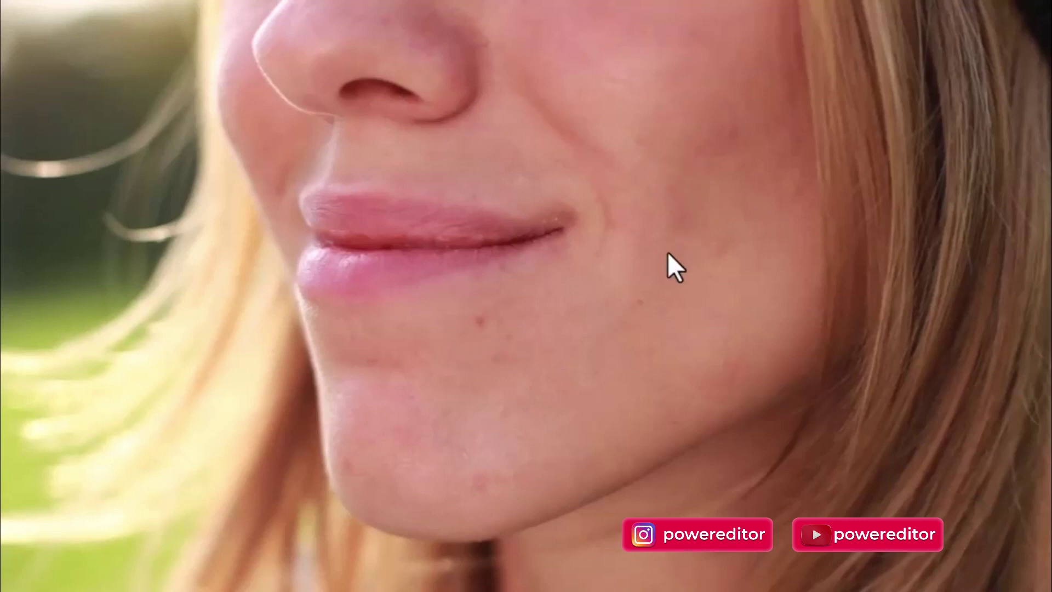
{"action": "key", "text": "Escape"}
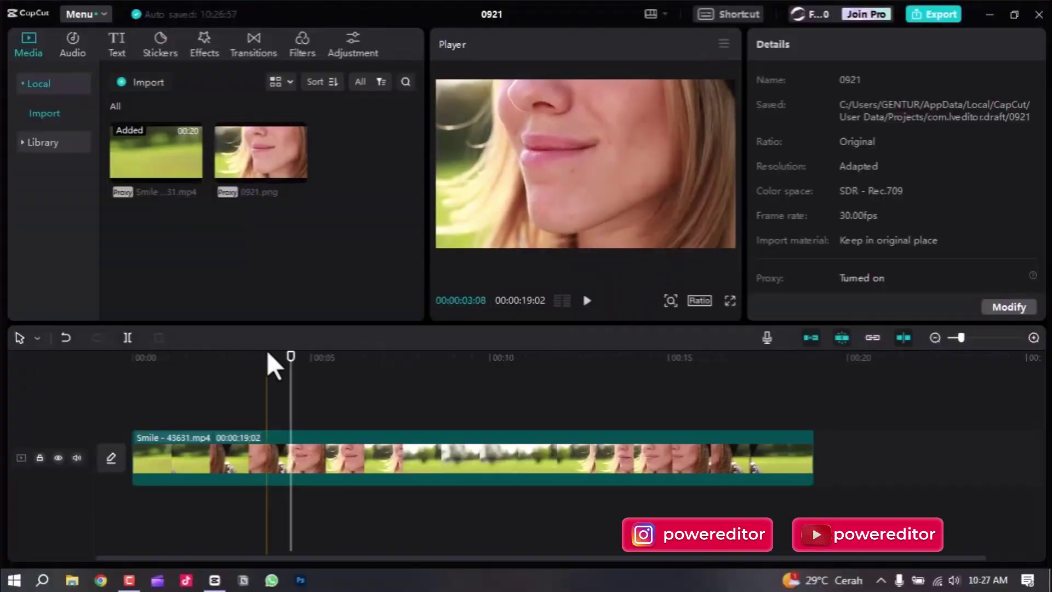
Play the clip full screen from 00:00:04:21 to check the skin in motion
{"action": "left_click_drag", "start_coordinate": [310, 355], "coordinate": [299, 416]}
{"action": "key", "text": "ctrl+shift+f"}
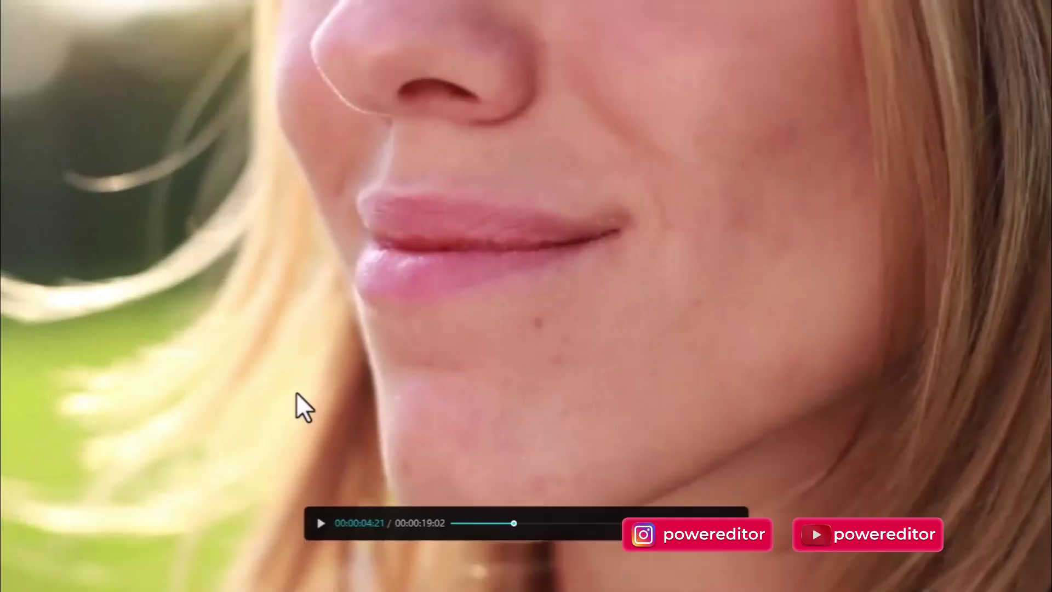
{"action": "key", "text": "space"}
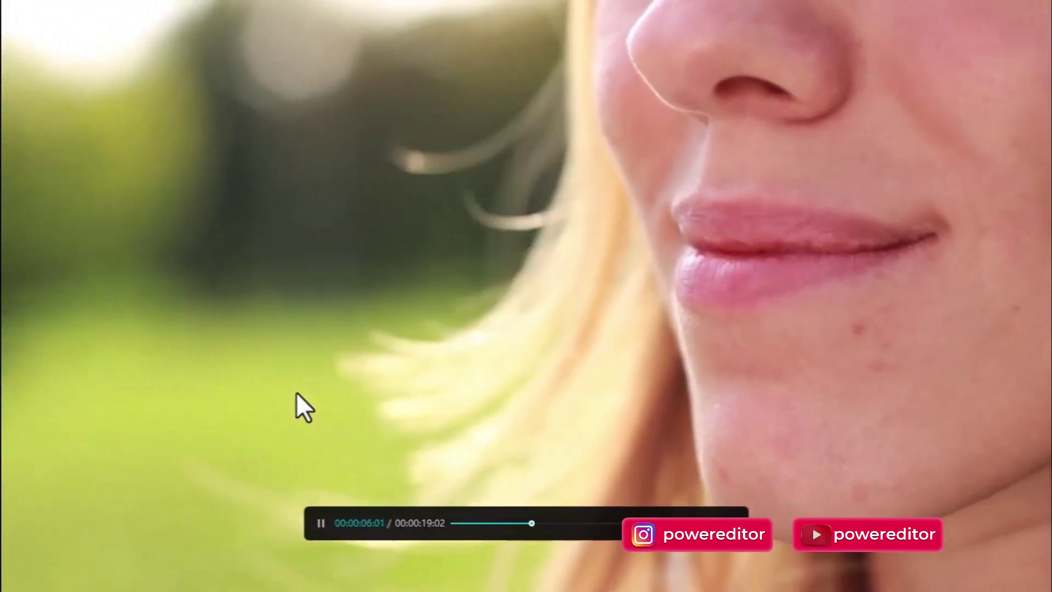
{"action": "key", "text": "Escape"}
Move the playhead to 00:00:04:08 and check that frame full screen
{"action": "left_click_drag", "start_coordinate": [271, 357], "coordinate": [284, 358]}
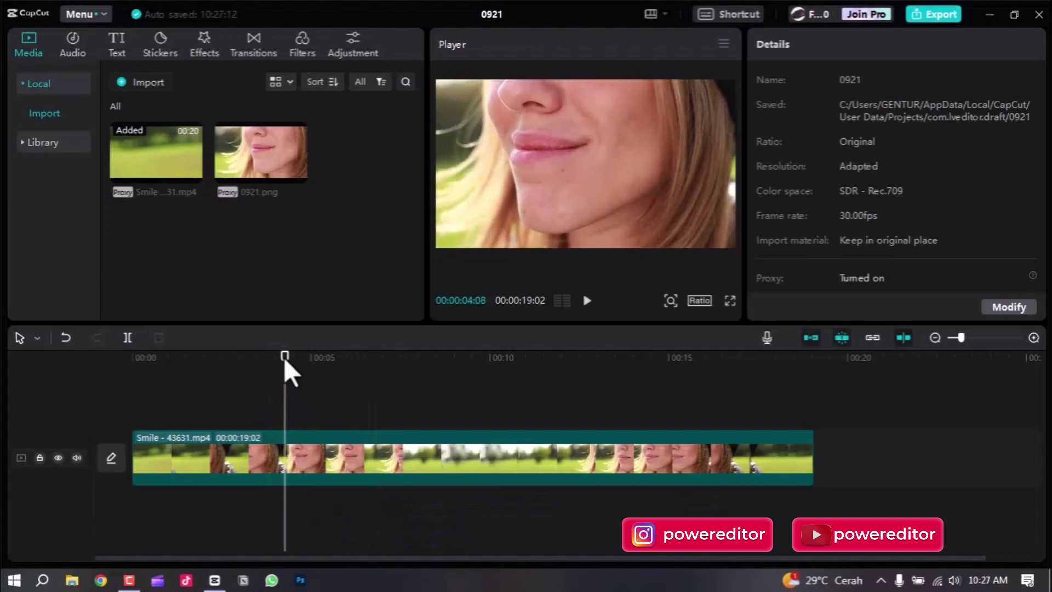
{"action": "key", "text": "ctrl+shift+f"}
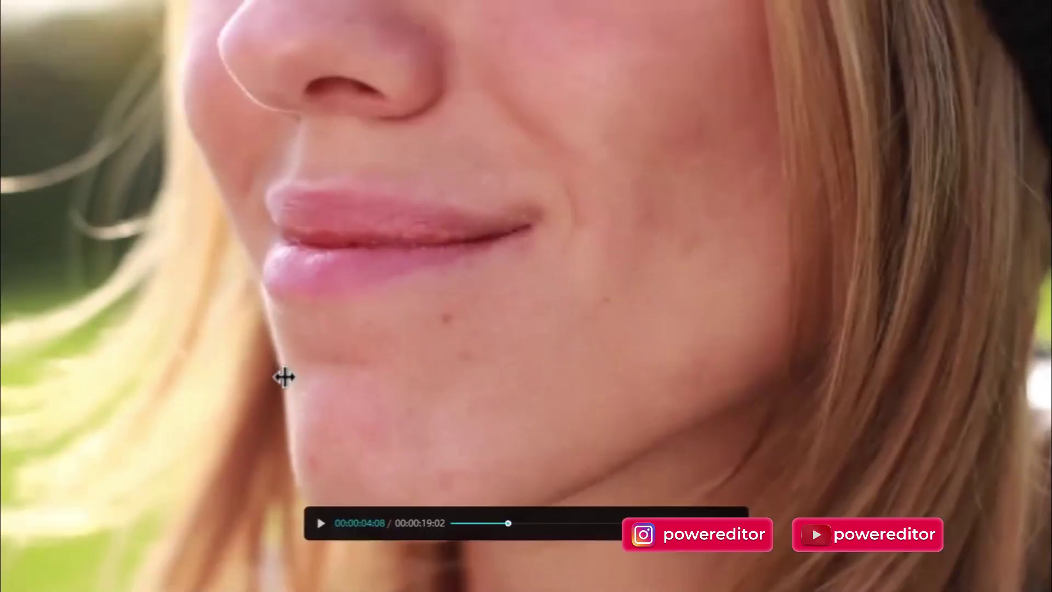
{"action": "key", "text": "Escape"}
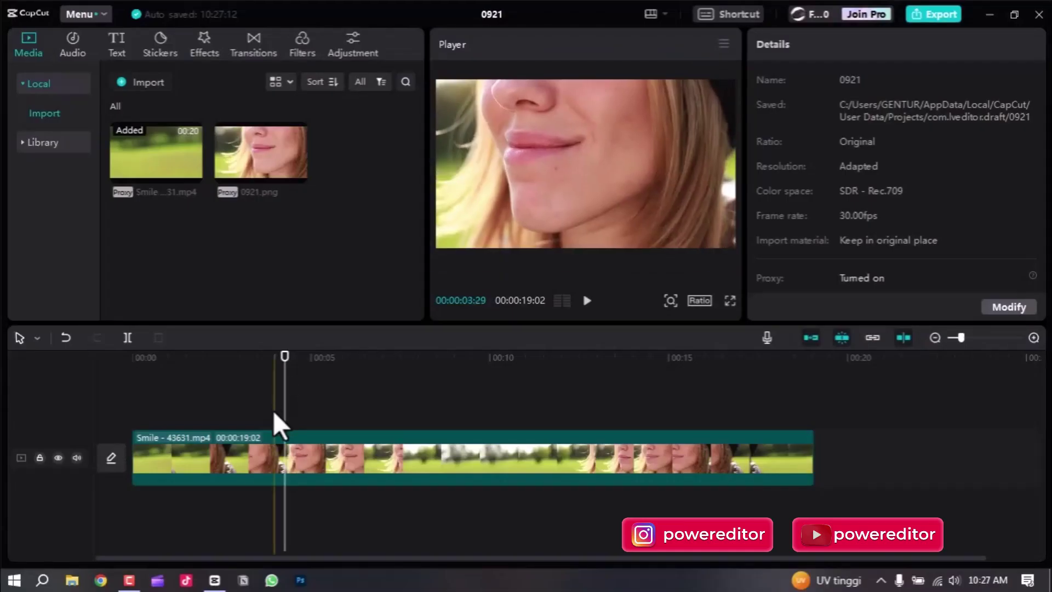
Select the smile clip and enable the Face retouching in its Enhance settings
{"action": "left_click", "coordinate": [291, 445]}
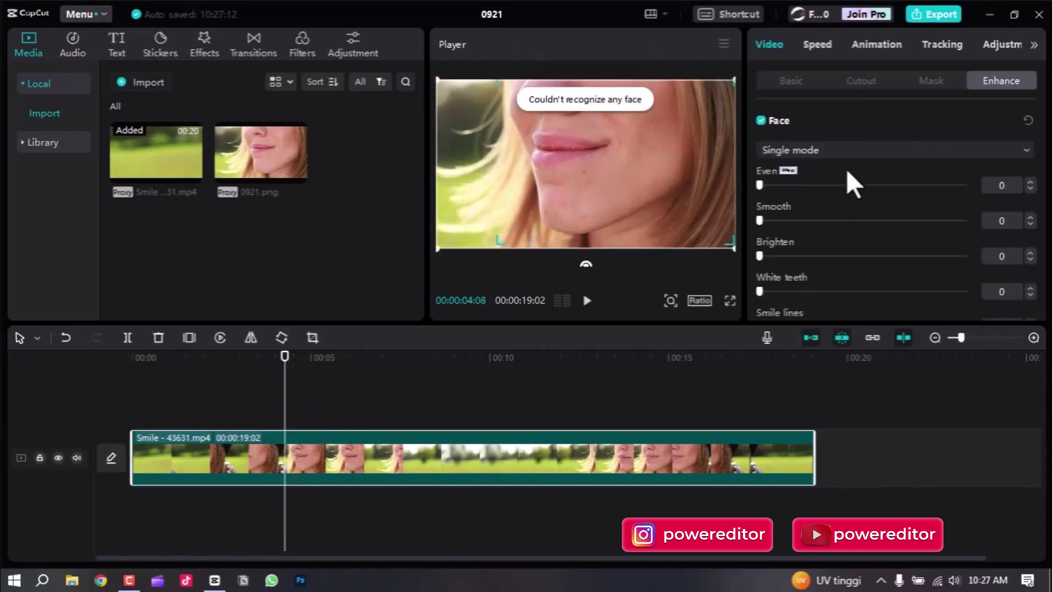
{"action": "left_click", "coordinate": [761, 121]}
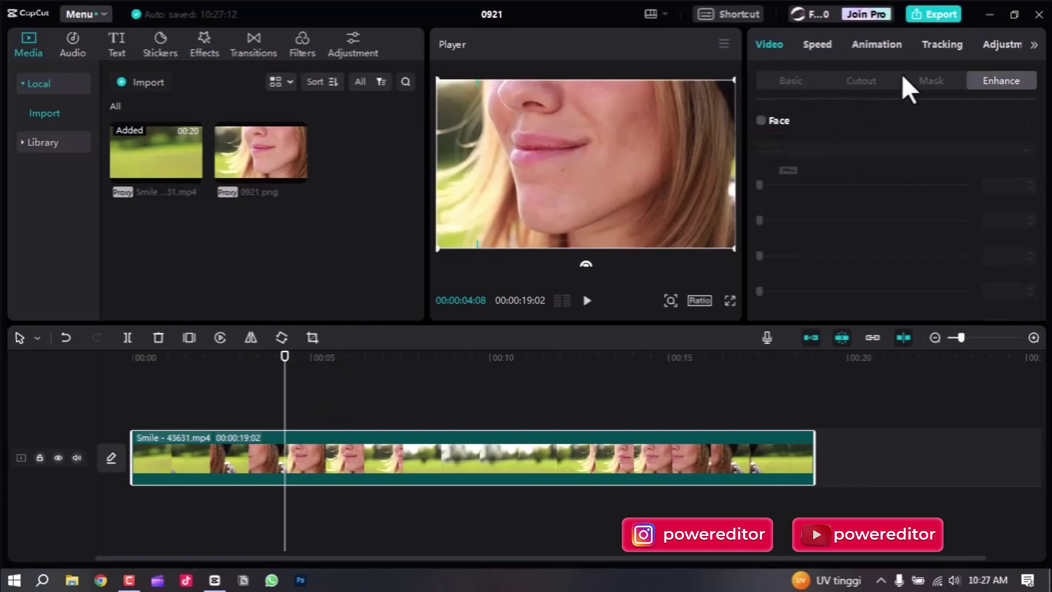
{"action": "left_click", "coordinate": [939, 81]}
{"action": "left_click", "coordinate": [987, 78]}
{"action": "left_click", "coordinate": [761, 121]}
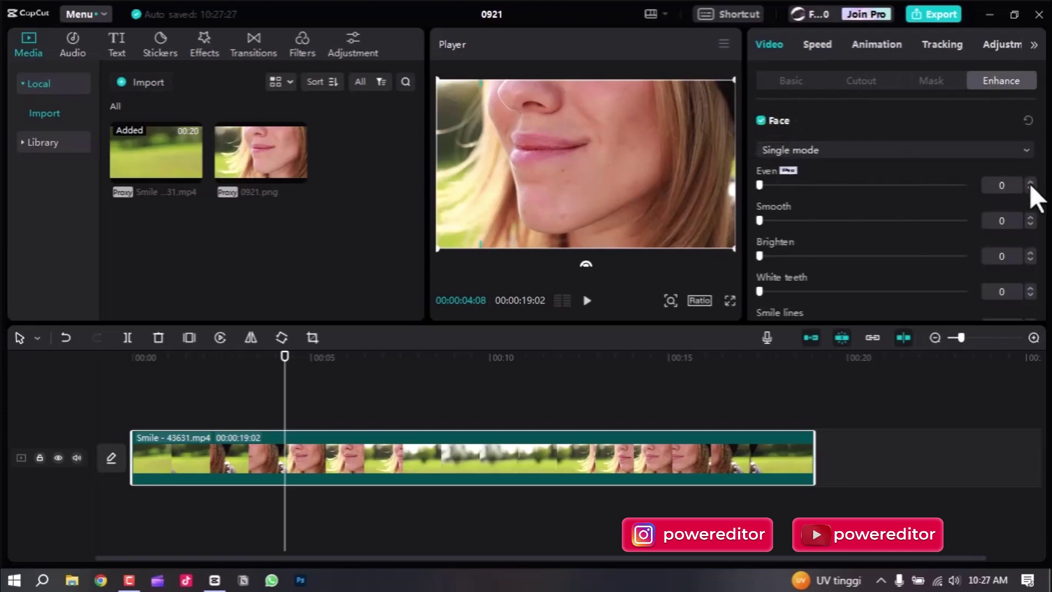
Switch the Face retouching to Multiple mode and back to Single mode
{"action": "left_click", "coordinate": [953, 151]}
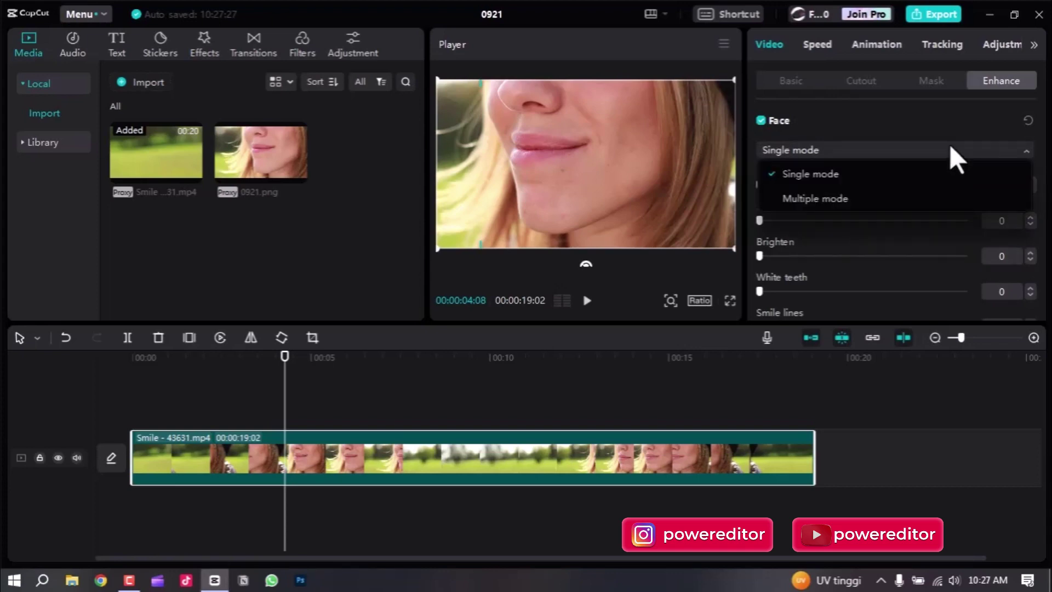
{"action": "left_click", "coordinate": [950, 149]}
{"action": "left_click", "coordinate": [939, 153]}
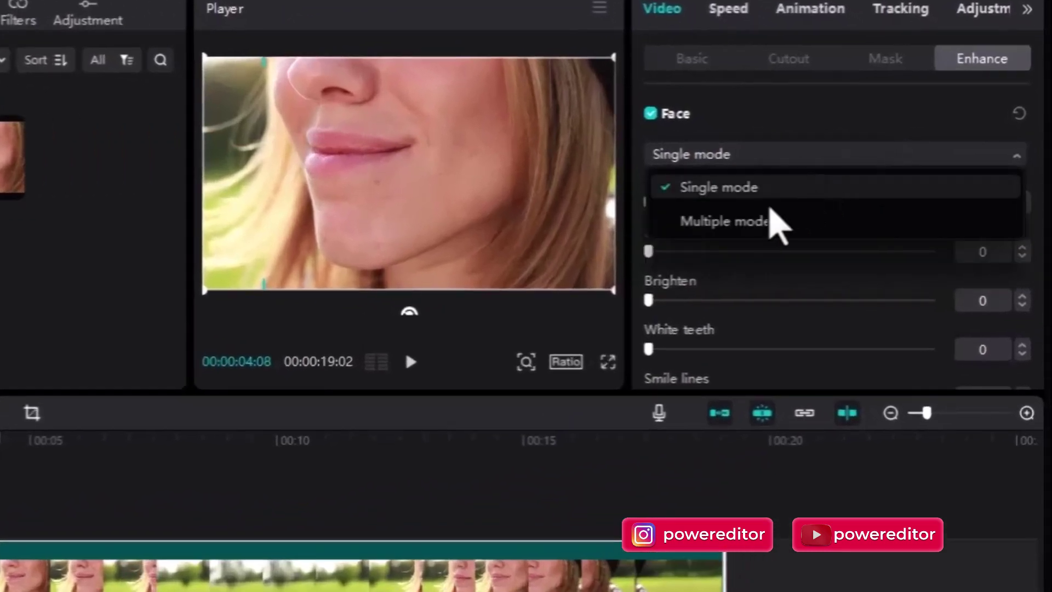
{"action": "left_click", "coordinate": [770, 211]}
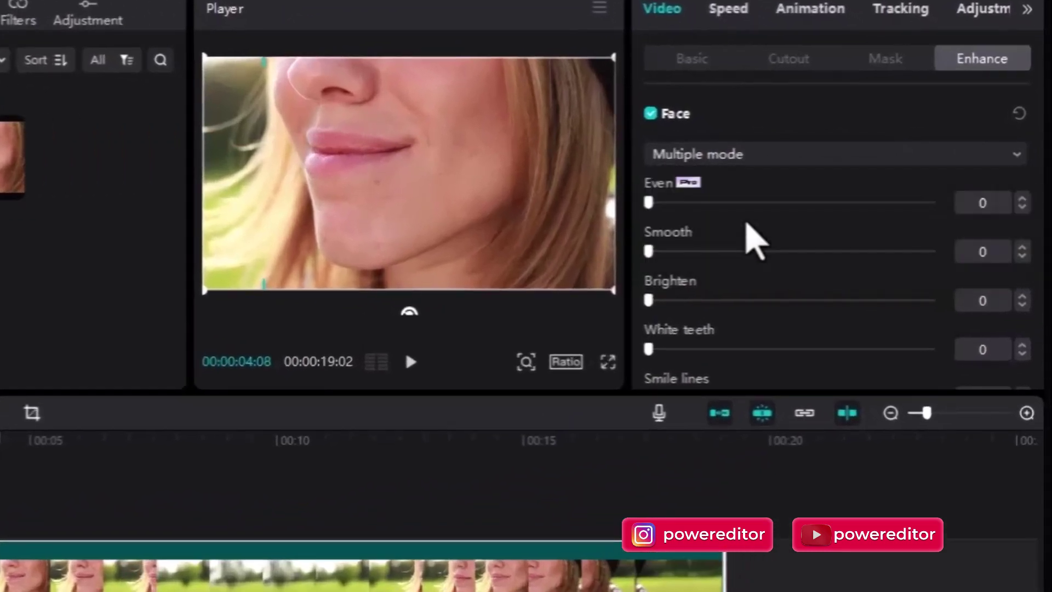
{"action": "left_click", "coordinate": [754, 159]}
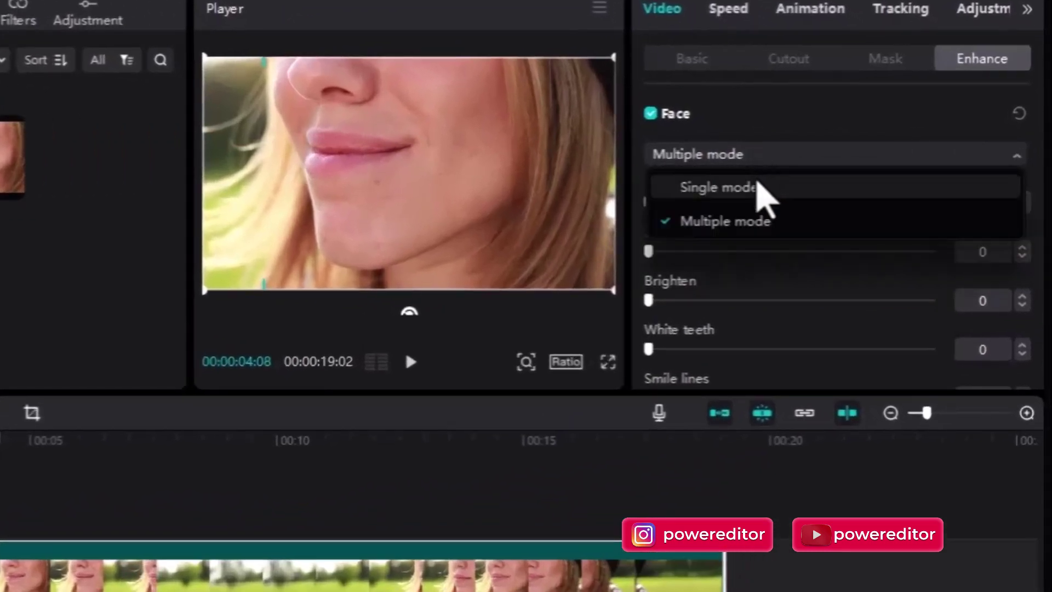
{"action": "left_click", "coordinate": [756, 186]}
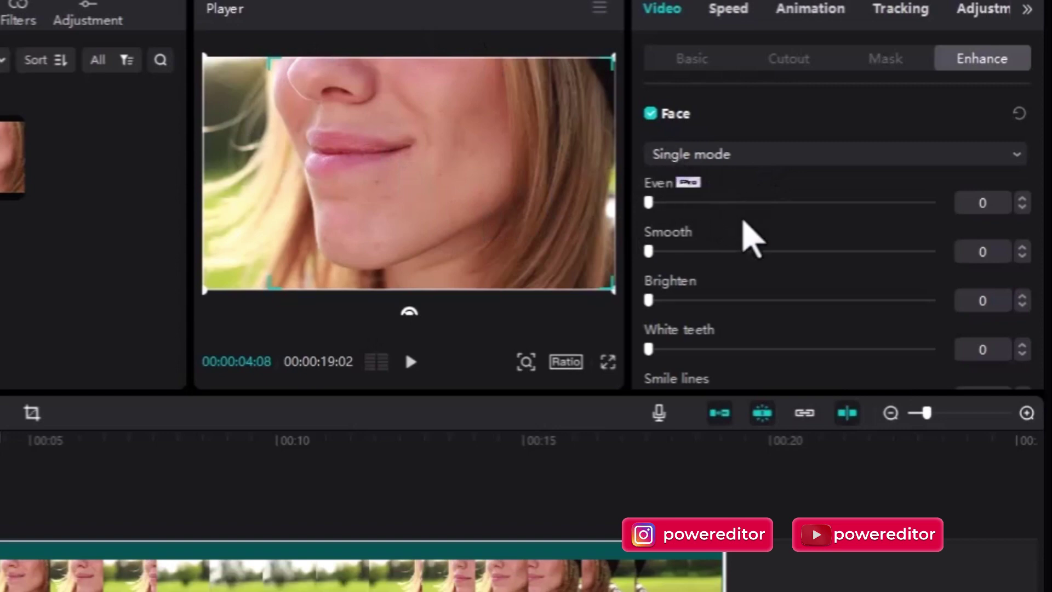
Look through the face retouching options and set Smooth to 37
{"action": "scroll", "coordinate": [766, 232], "scroll_direction": "down", "scroll_amount": 3}
{"action": "scroll", "coordinate": [788, 252], "scroll_direction": "down", "scroll_amount": 6}
{"action": "scroll", "coordinate": [805, 253], "scroll_direction": "up", "scroll_amount": 5}
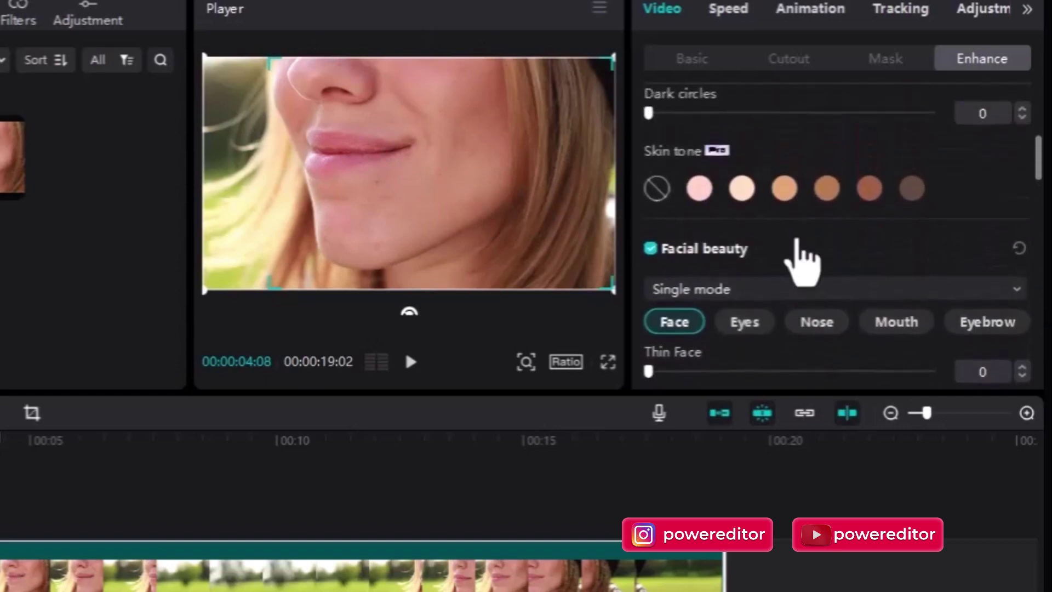
{"action": "scroll", "coordinate": [797, 260], "scroll_direction": "up", "scroll_amount": 2}
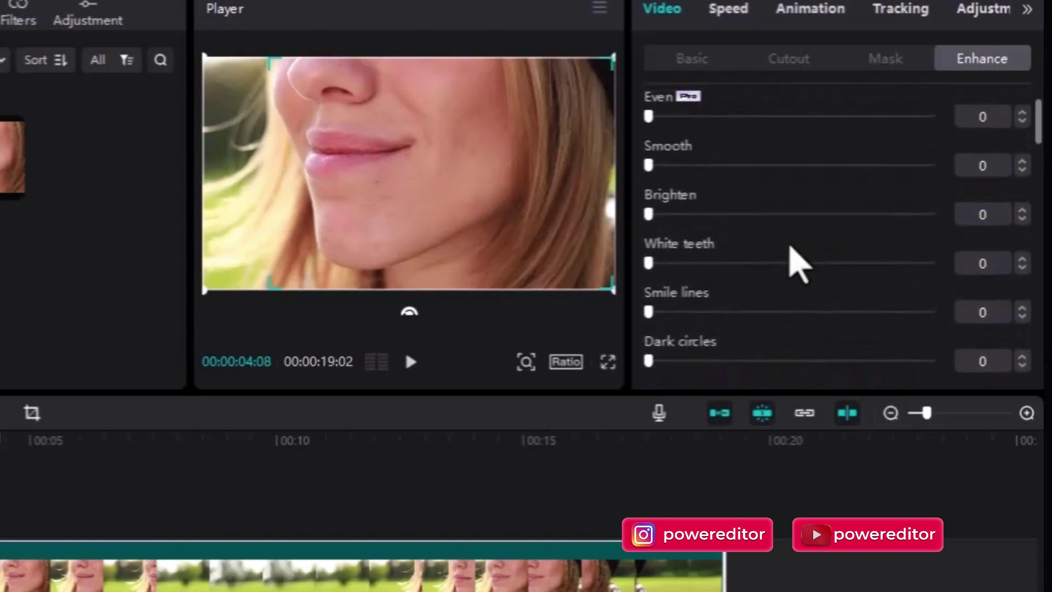
{"action": "scroll", "coordinate": [695, 185], "scroll_direction": "up", "scroll_amount": 2}
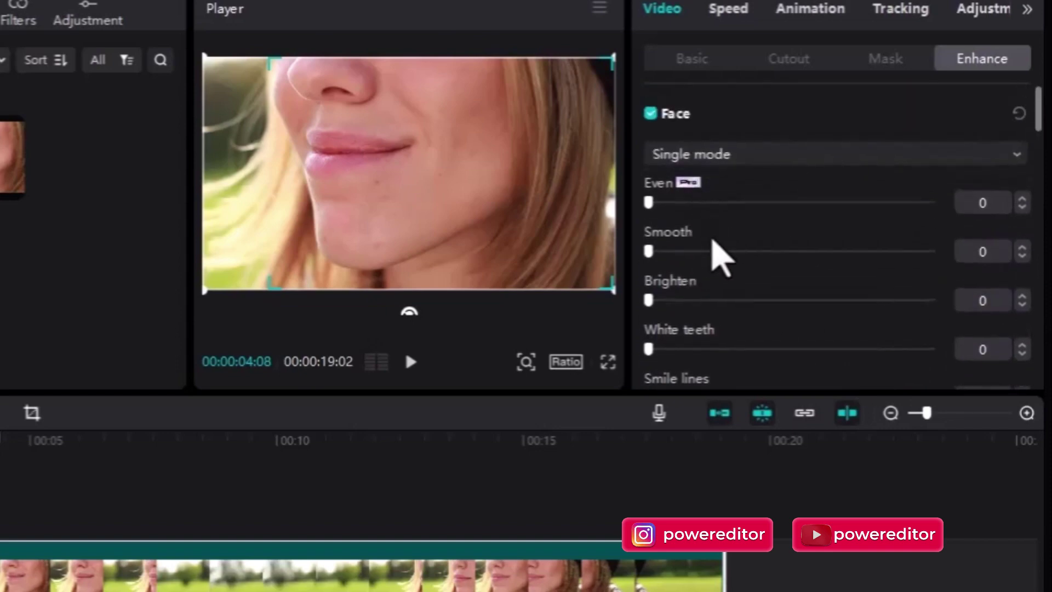
{"action": "left_click_drag", "start_coordinate": [650, 253], "coordinate": [753, 253]}
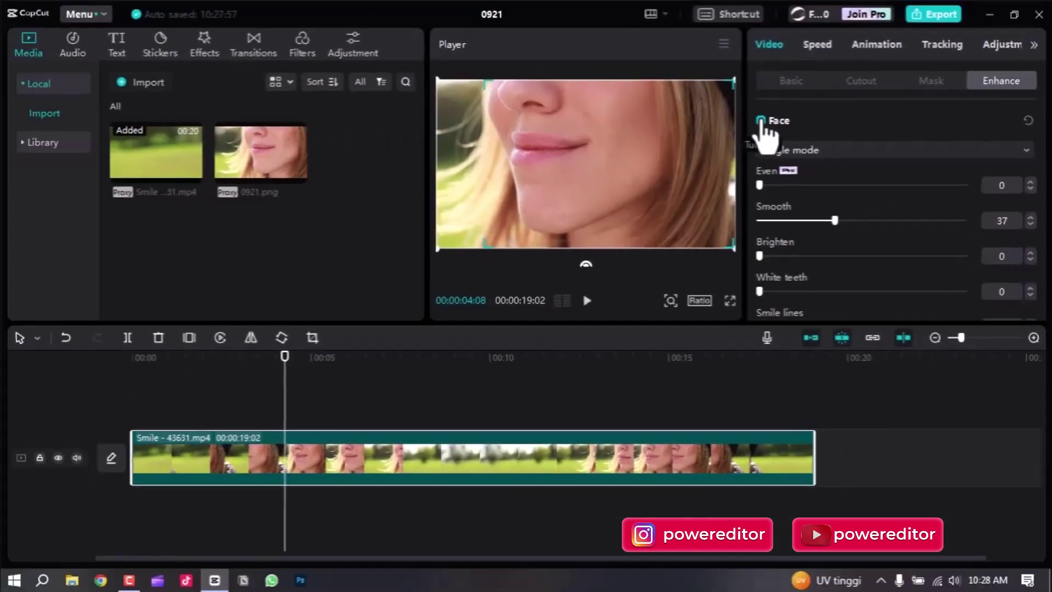
Compare the skin in the current frame with the Face retouching turned off and on
{"action": "key", "text": "ctrl+shift+f"}
{"action": "key", "text": "Escape"}
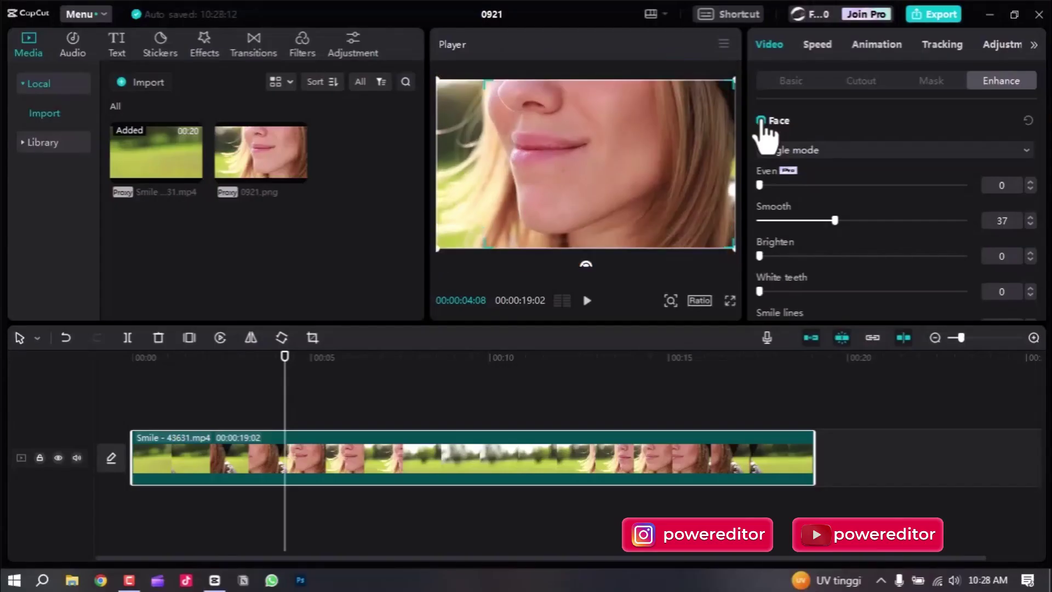
{"action": "left_click", "coordinate": [761, 119]}
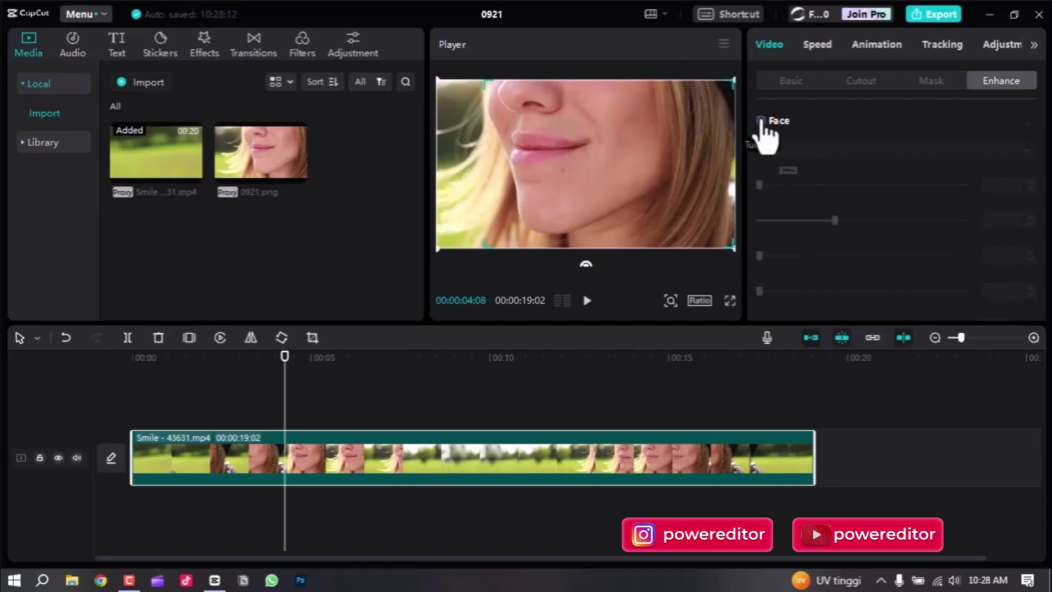
{"action": "left_click", "coordinate": [761, 119]}
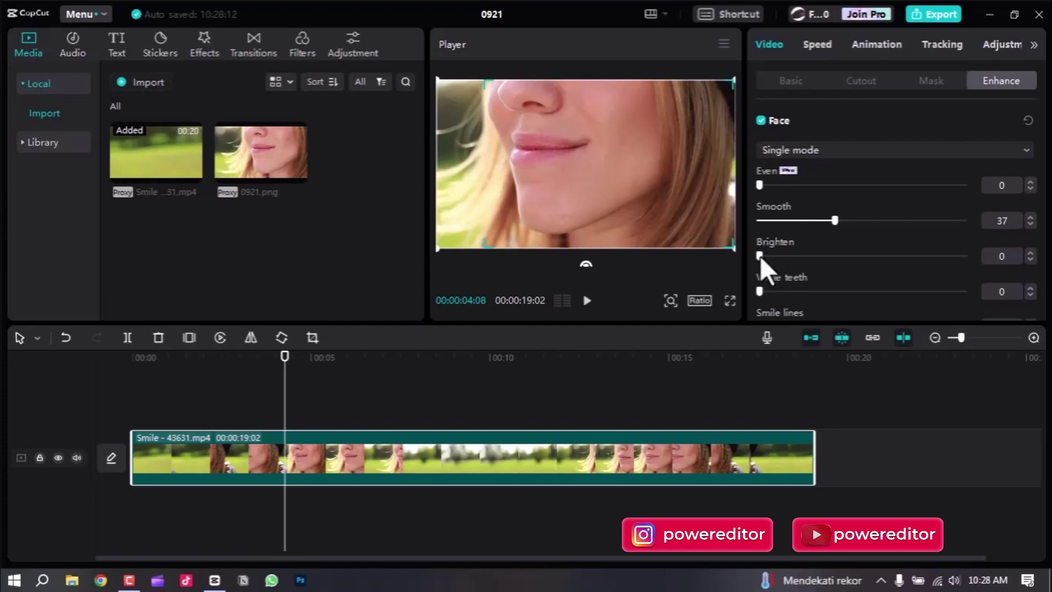
Set the face's Brighten to 15, try a slight White teeth adjustment, and return White teeth to 0
{"action": "left_click_drag", "start_coordinate": [760, 255], "coordinate": [780, 256]}
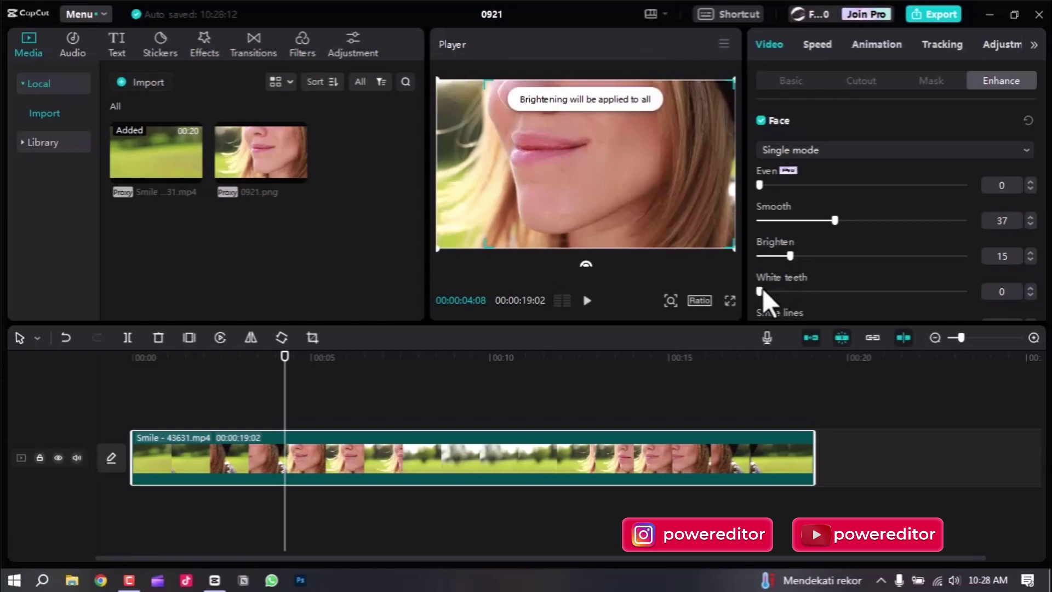
{"action": "left_click_drag", "start_coordinate": [764, 290], "coordinate": [774, 289]}
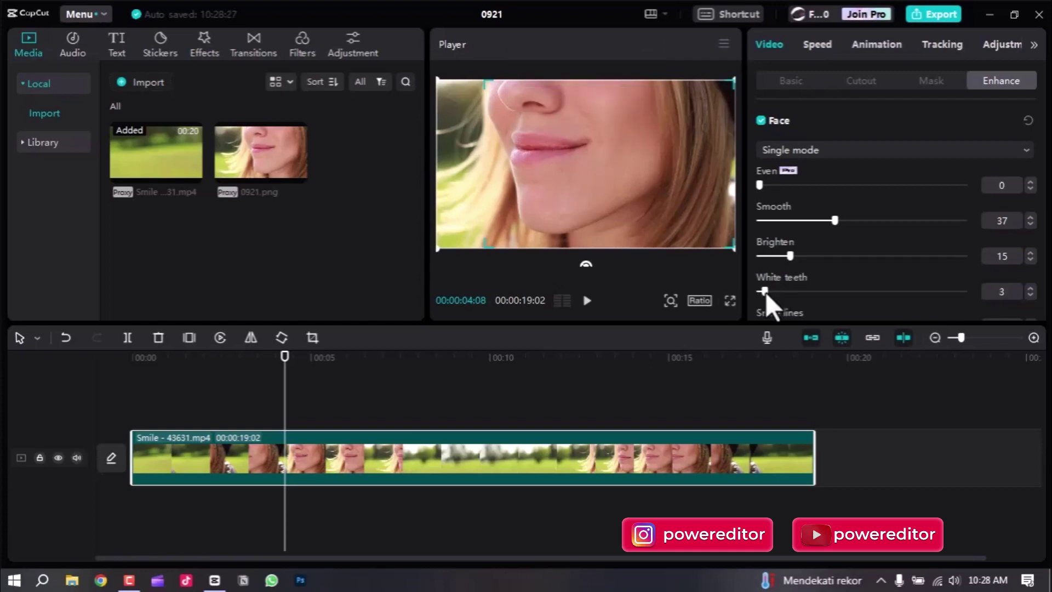
{"action": "left_click_drag", "start_coordinate": [764, 291], "coordinate": [757, 294]}
{"action": "scroll", "coordinate": [799, 266], "scroll_direction": "down", "scroll_amount": 2}
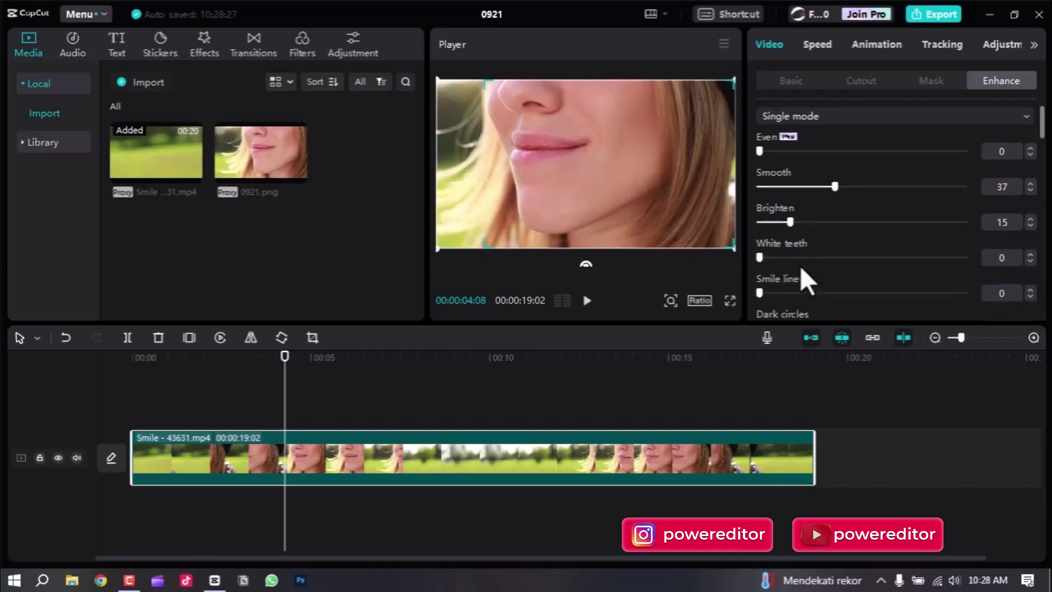
Try raising the Smile lines retouching on the face and return it to 0
{"action": "mouse_move", "coordinate": [760, 270]}
{"action": "left_mouse_down"}
{"action": "mouse_move", "coordinate": [791, 271]}
{"action": "mouse_move", "coordinate": [767, 276]}
{"action": "left_mouse_up"}
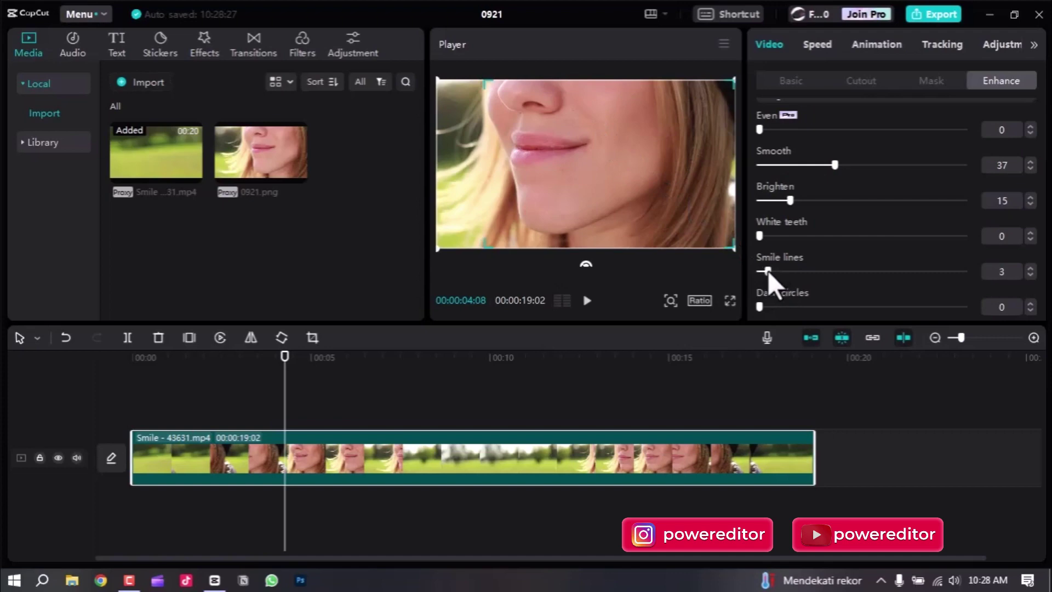
{"action": "left_click_drag", "start_coordinate": [775, 269], "coordinate": [844, 296]}
{"action": "left_click_drag", "start_coordinate": [767, 283], "coordinate": [724, 277]}
Try a stronger Dark circles correction, check the face in a full-screen preview, and set Dark circles to 14
{"action": "scroll", "coordinate": [840, 281], "scroll_direction": "down", "scroll_amount": 2}
{"action": "left_click_drag", "start_coordinate": [763, 251], "coordinate": [841, 249]}
{"action": "left_click_drag", "start_coordinate": [772, 254], "coordinate": [828, 271]}
{"action": "key", "text": "ctrl+shift+f"}
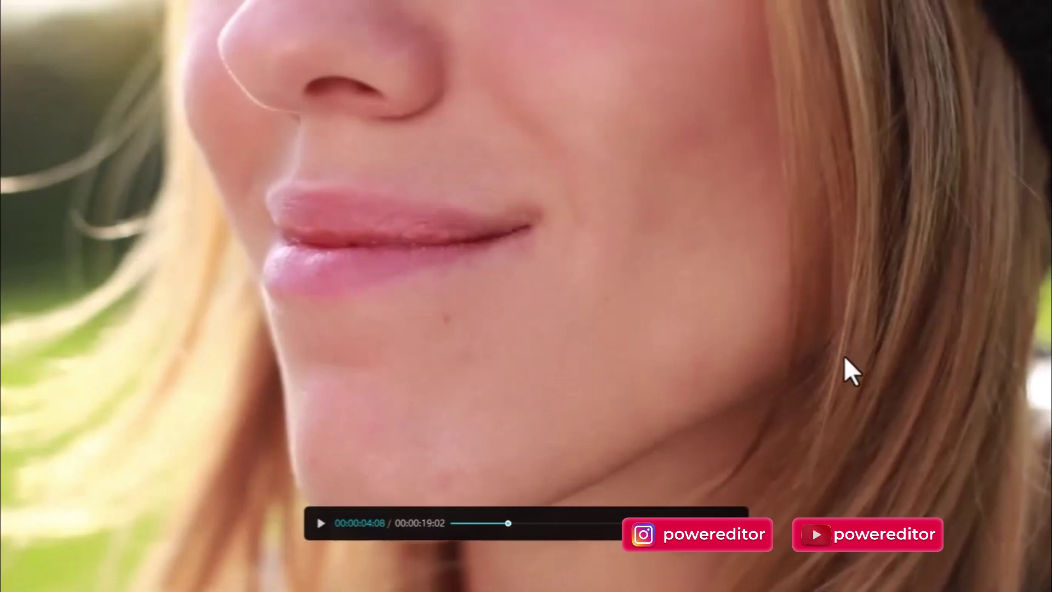
{"action": "key", "text": "Escape"}
{"action": "left_click_drag", "start_coordinate": [827, 248], "coordinate": [787, 264]}
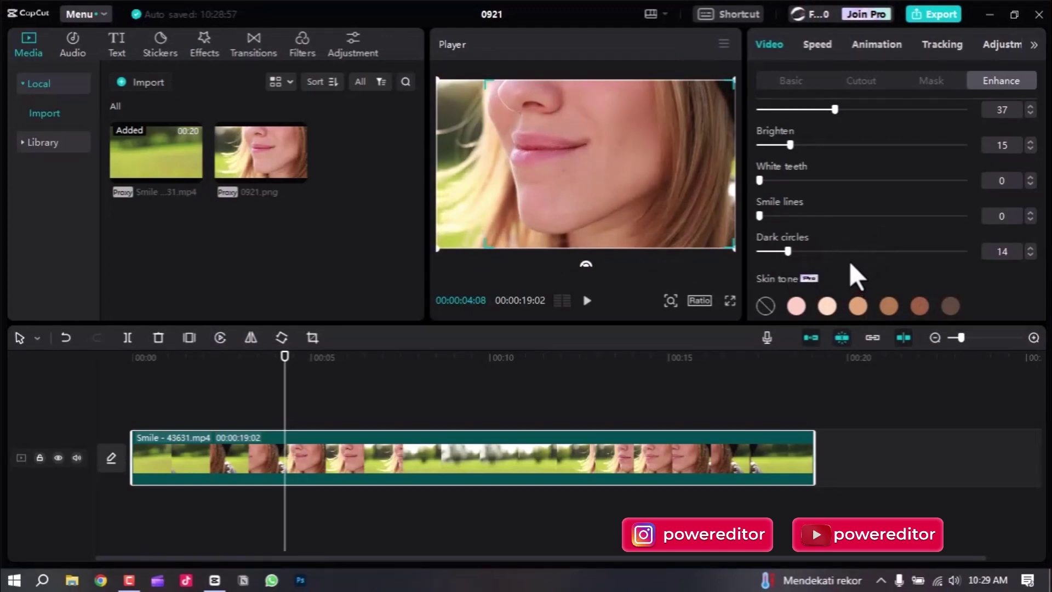
Try the Pink skin tone with a cooler Warmth and set the skin tone back to none
{"action": "scroll", "coordinate": [849, 260], "scroll_direction": "down", "scroll_amount": 1}
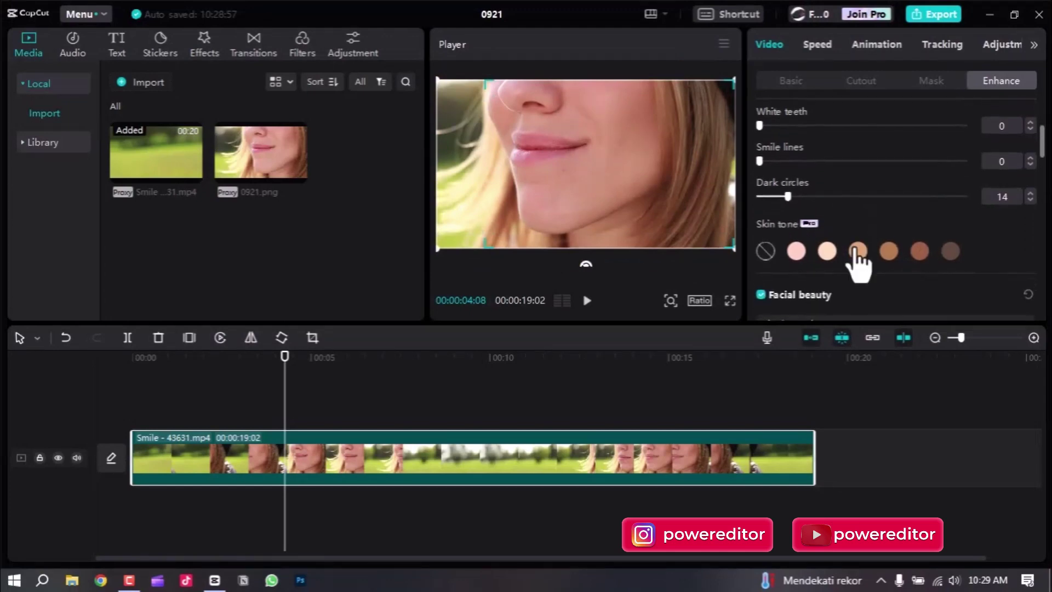
{"action": "left_click", "coordinate": [796, 252]}
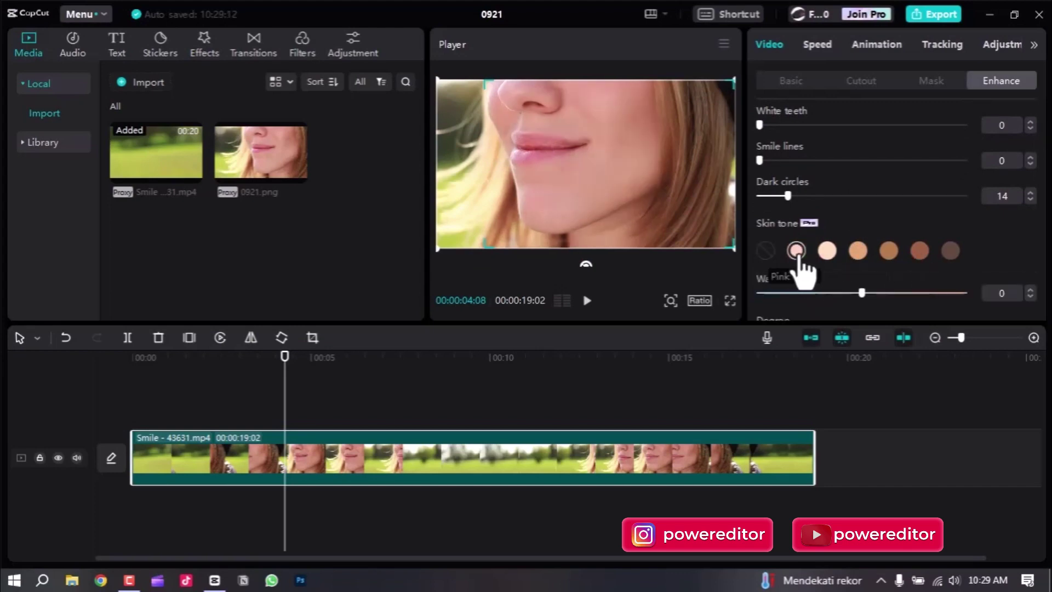
{"action": "left_click", "coordinate": [766, 251]}
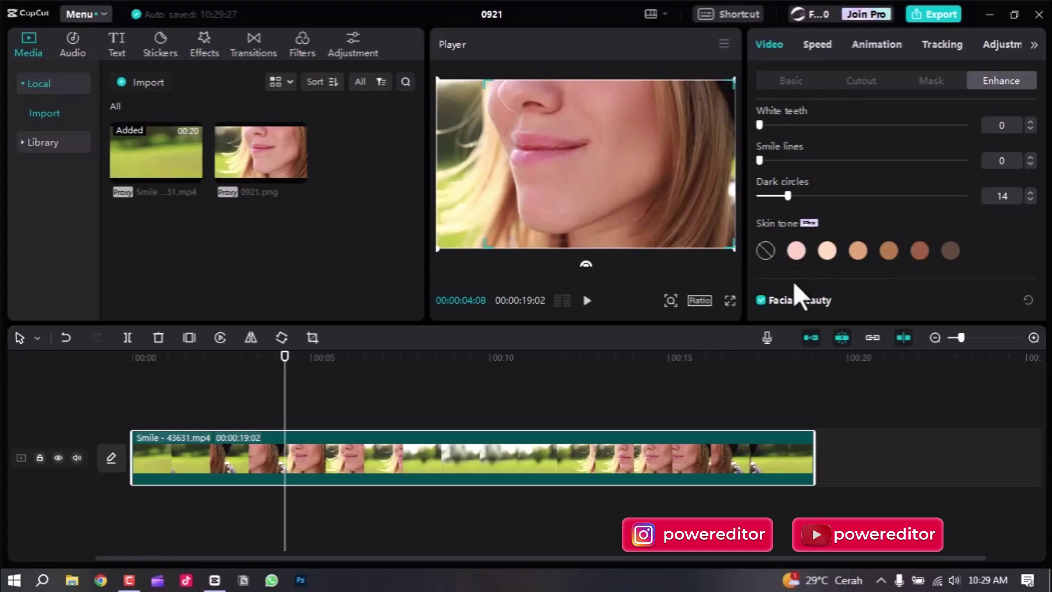
{"action": "left_click", "coordinate": [796, 252]}
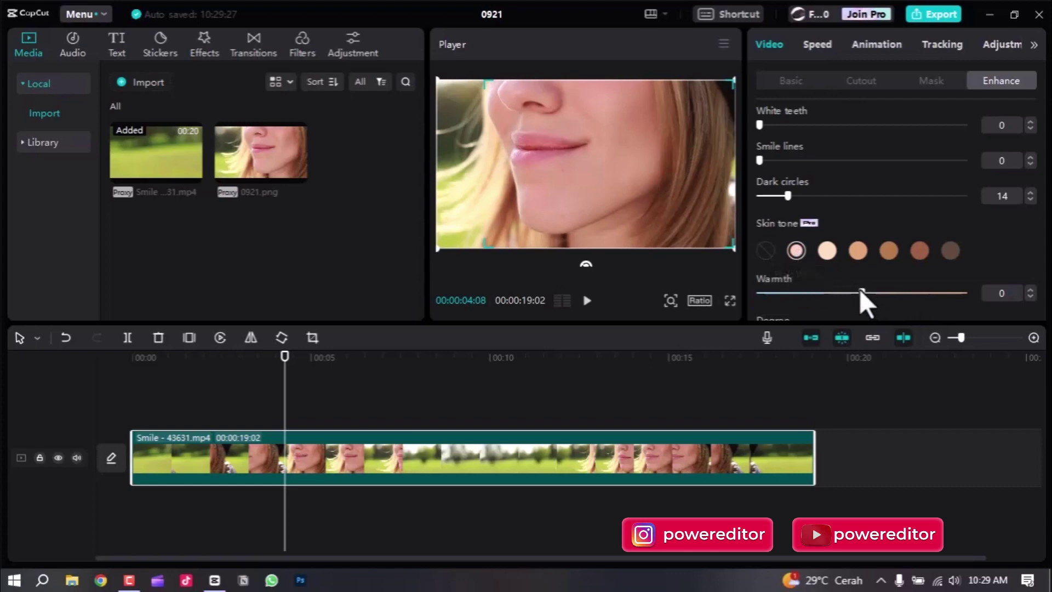
{"action": "left_click_drag", "start_coordinate": [860, 292], "coordinate": [834, 301]}
{"action": "left_click", "coordinate": [764, 250]}
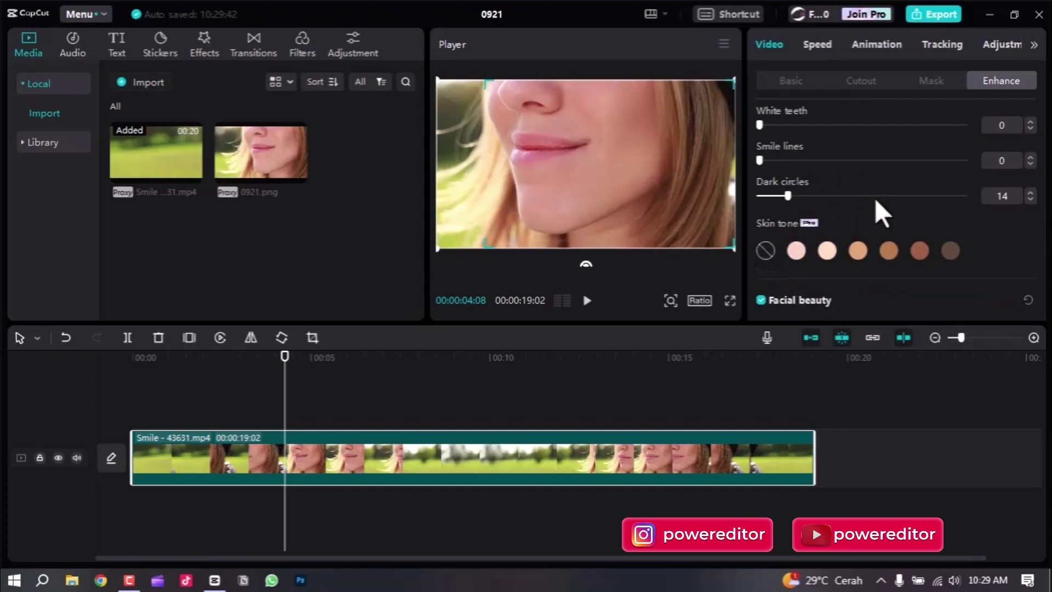
Bring up the Facial beauty settings and move the playhead to 00:00:05:06
{"action": "scroll", "coordinate": [874, 203], "scroll_direction": "down", "scroll_amount": 4}
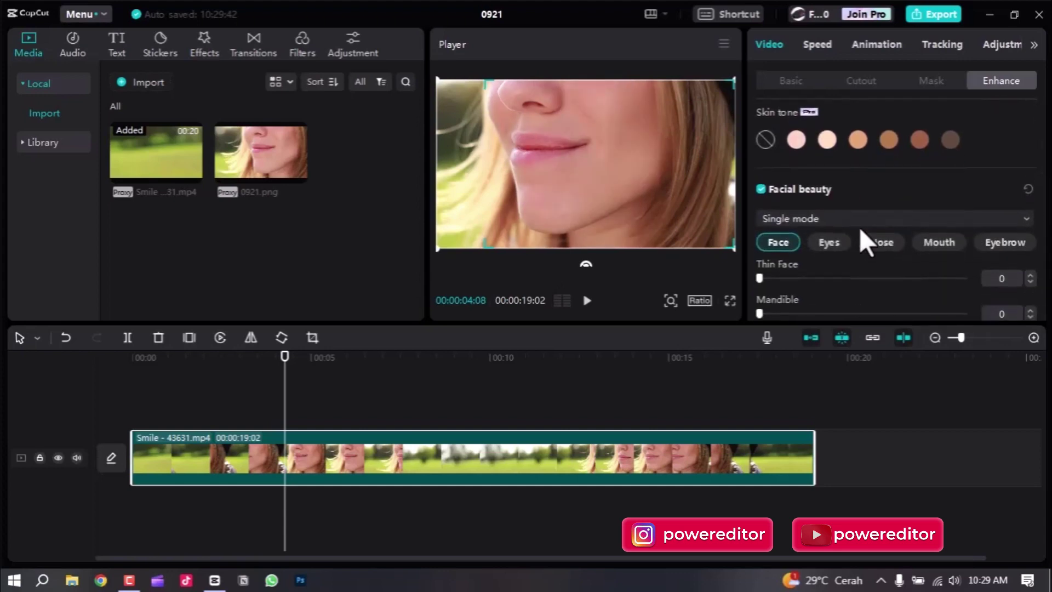
{"action": "scroll", "coordinate": [821, 234], "scroll_direction": "down", "scroll_amount": 2}
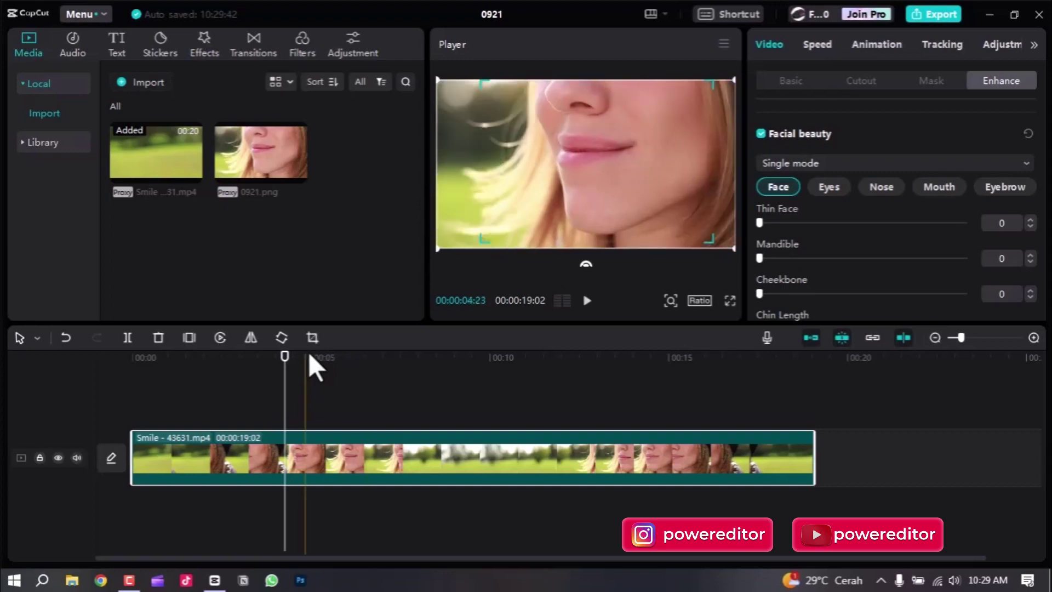
{"action": "left_click", "coordinate": [353, 357]}
{"action": "left_click_drag", "start_coordinate": [371, 364], "coordinate": [284, 406]}
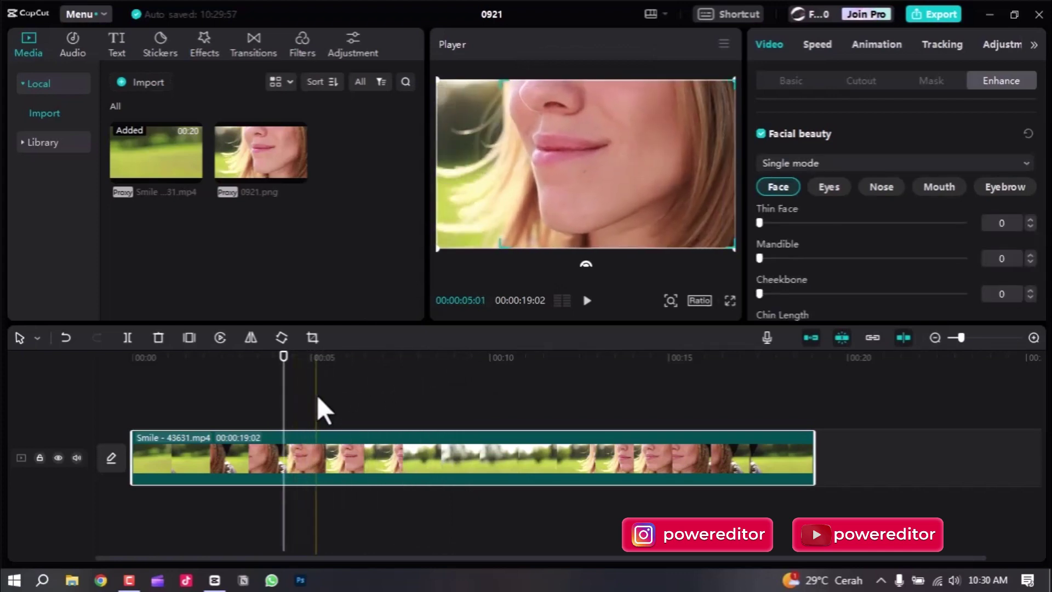
{"action": "left_click_drag", "start_coordinate": [284, 355], "coordinate": [321, 375]}
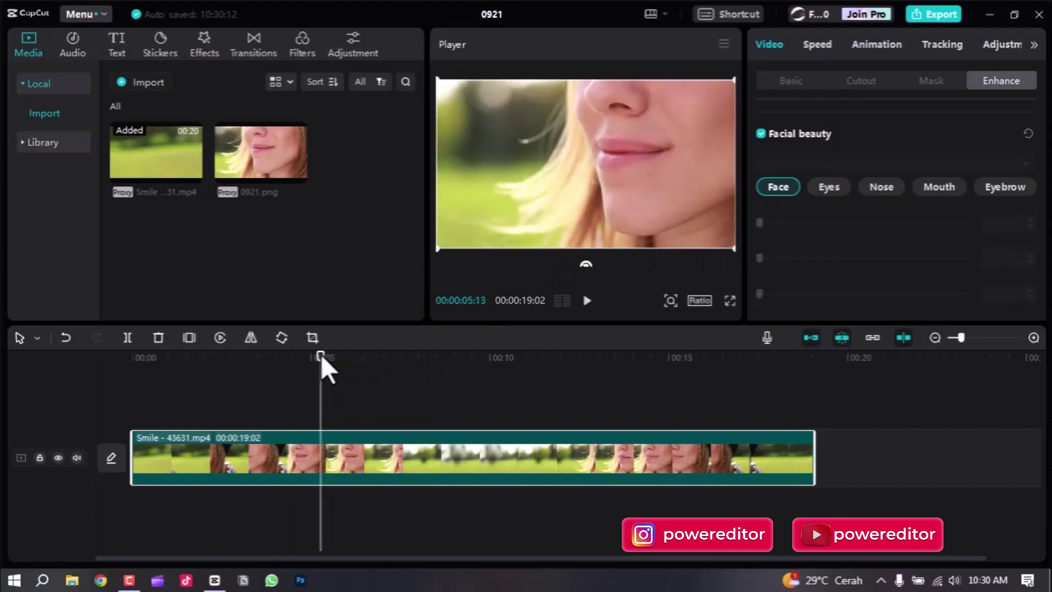
{"action": "mouse_move", "coordinate": [321, 355]}
{"action": "left_mouse_down"}
{"action": "mouse_move", "coordinate": [353, 383]}
{"action": "mouse_move", "coordinate": [302, 366]}
{"action": "mouse_move", "coordinate": [317, 363]}
{"action": "left_mouse_up"}
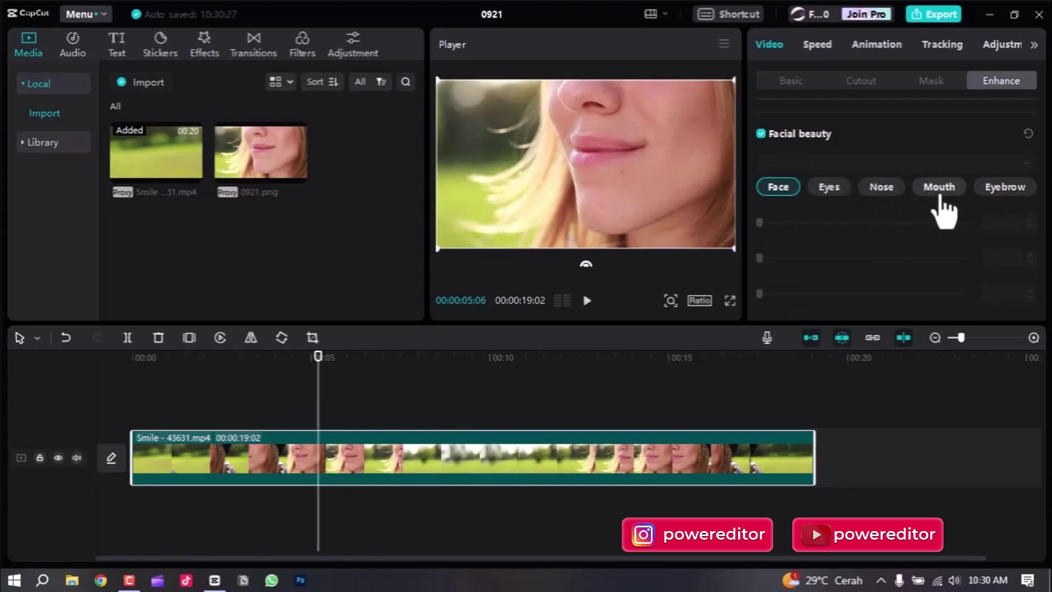
Examine the skin tone and Facial beauty settings available for the current frame
{"action": "scroll", "coordinate": [822, 218], "scroll_direction": "down", "scroll_amount": 5}
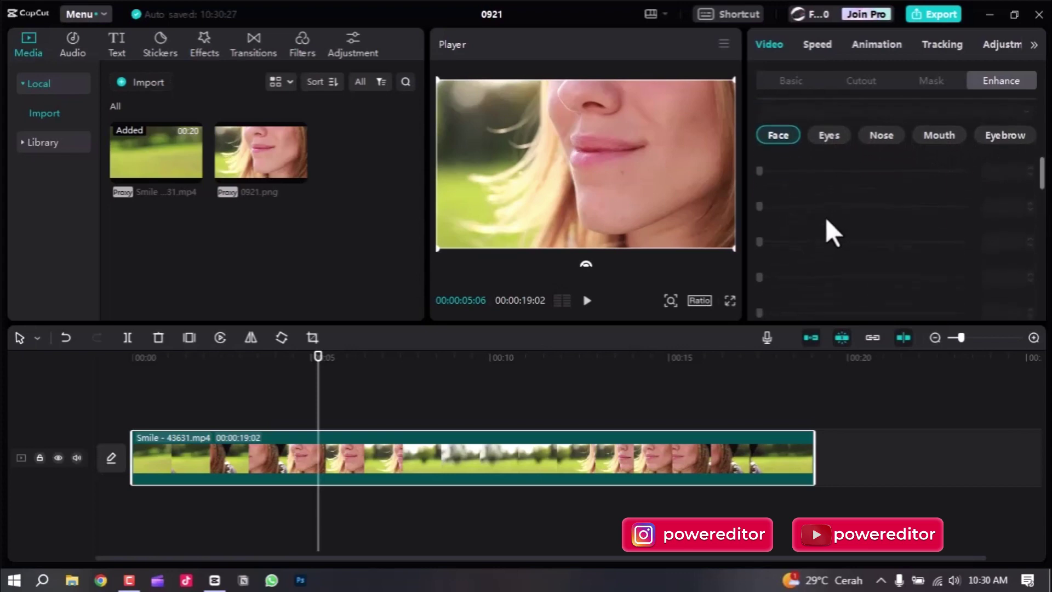
{"action": "scroll", "coordinate": [834, 219], "scroll_direction": "up", "scroll_amount": 5}
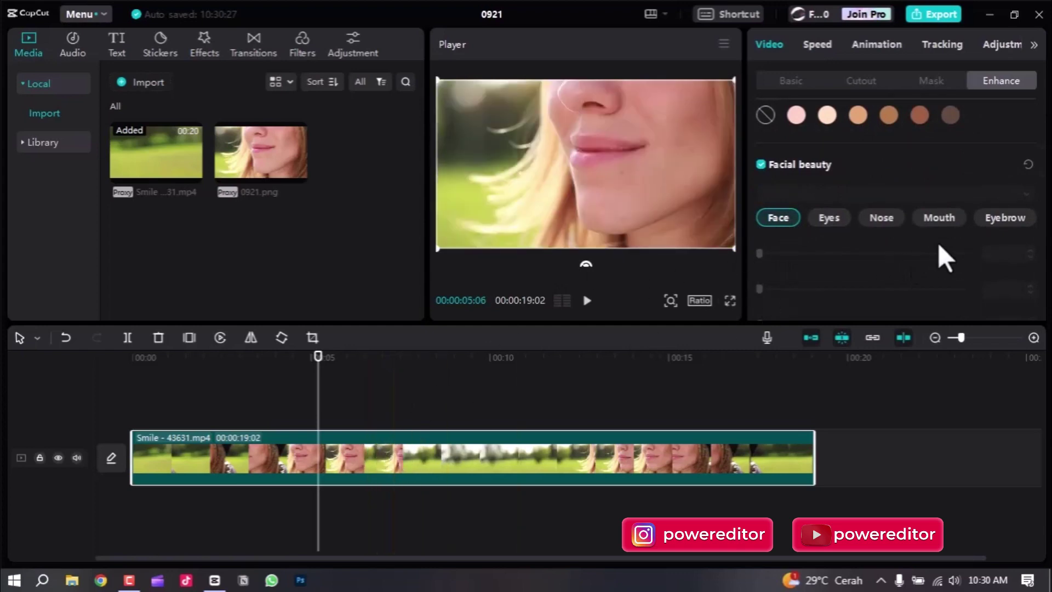
{"action": "scroll", "coordinate": [938, 242], "scroll_direction": "down", "scroll_amount": 2}
{"action": "scroll", "coordinate": [937, 242], "scroll_direction": "up", "scroll_amount": 2}
{"action": "scroll", "coordinate": [934, 242], "scroll_direction": "down", "scroll_amount": 1}
{"action": "scroll", "coordinate": [796, 241], "scroll_direction": "down", "scroll_amount": 5}
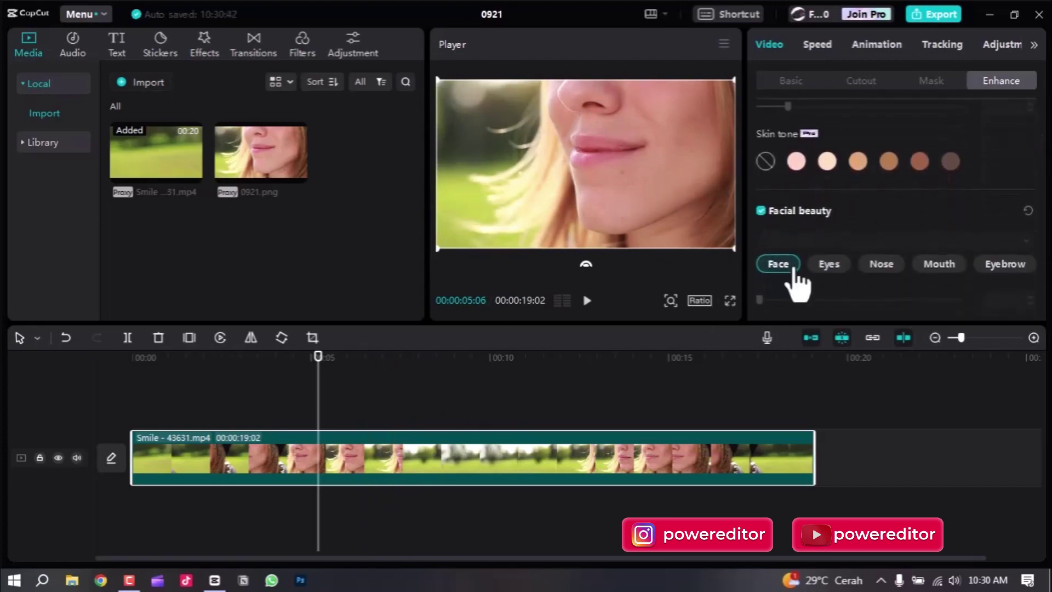
{"action": "scroll", "coordinate": [802, 268], "scroll_direction": "down", "scroll_amount": 3}
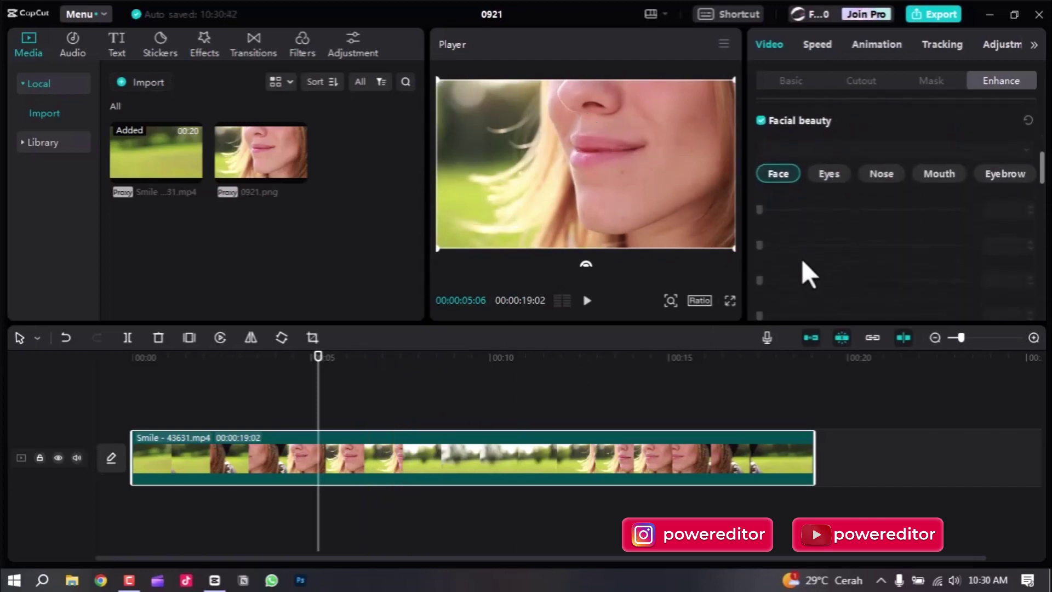
Look through the Eyes, Nose and Mouth options of Facial beauty
{"action": "left_click", "coordinate": [829, 175]}
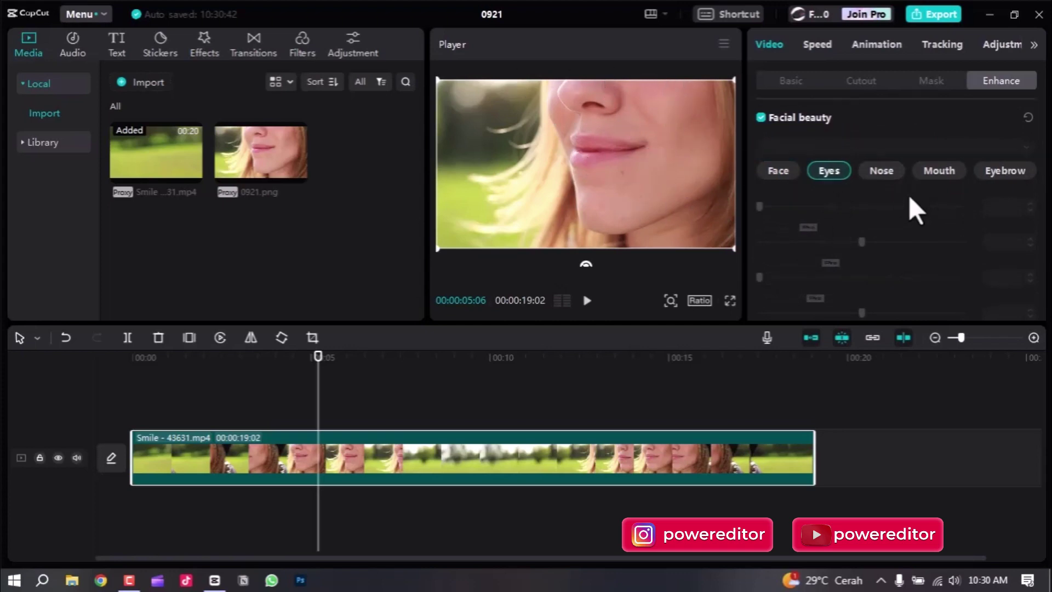
{"action": "left_click", "coordinate": [887, 176]}
{"action": "scroll", "coordinate": [905, 239], "scroll_direction": "down", "scroll_amount": 6}
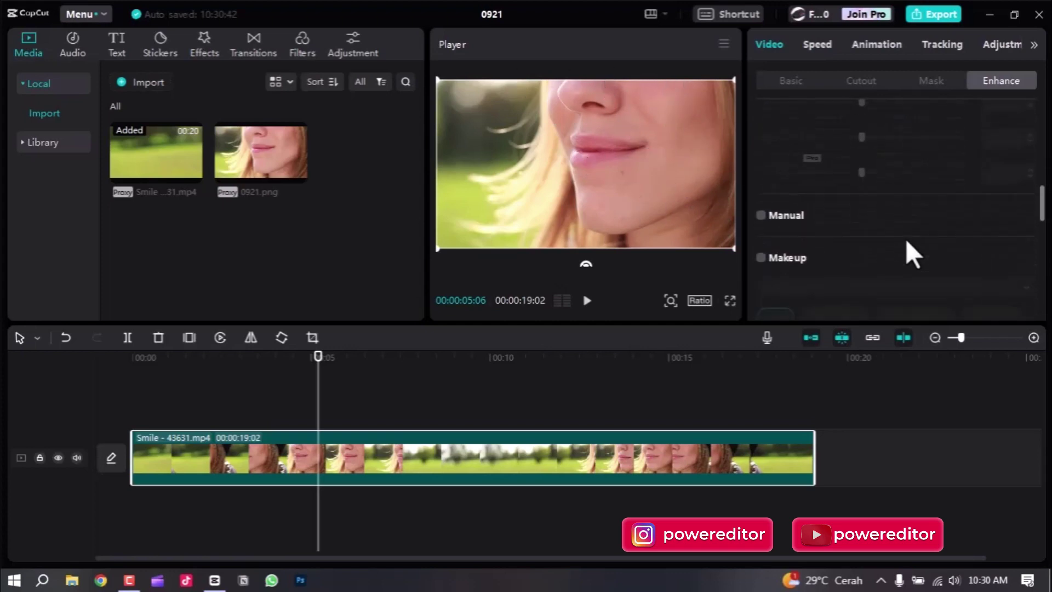
{"action": "scroll", "coordinate": [905, 237], "scroll_direction": "up", "scroll_amount": 5}
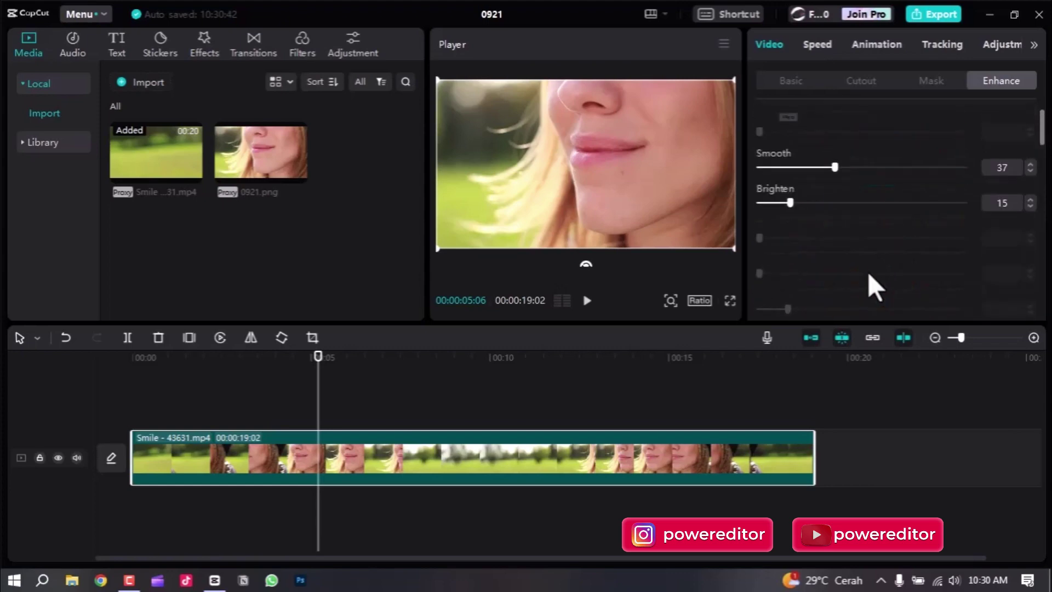
{"action": "scroll", "coordinate": [871, 189], "scroll_direction": "down", "scroll_amount": 5}
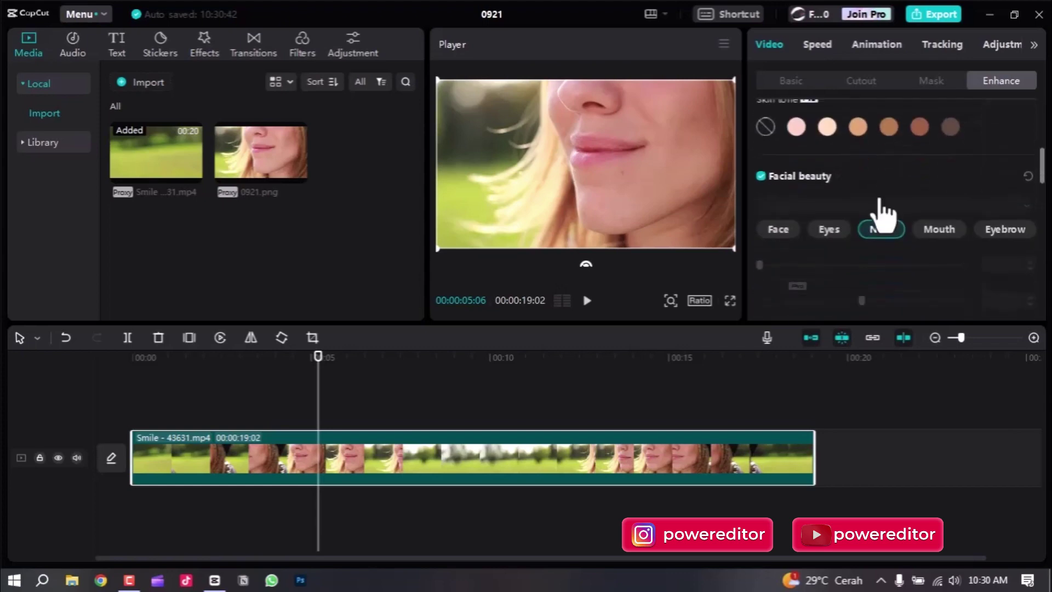
{"action": "scroll", "coordinate": [882, 197], "scroll_direction": "up", "scroll_amount": 3}
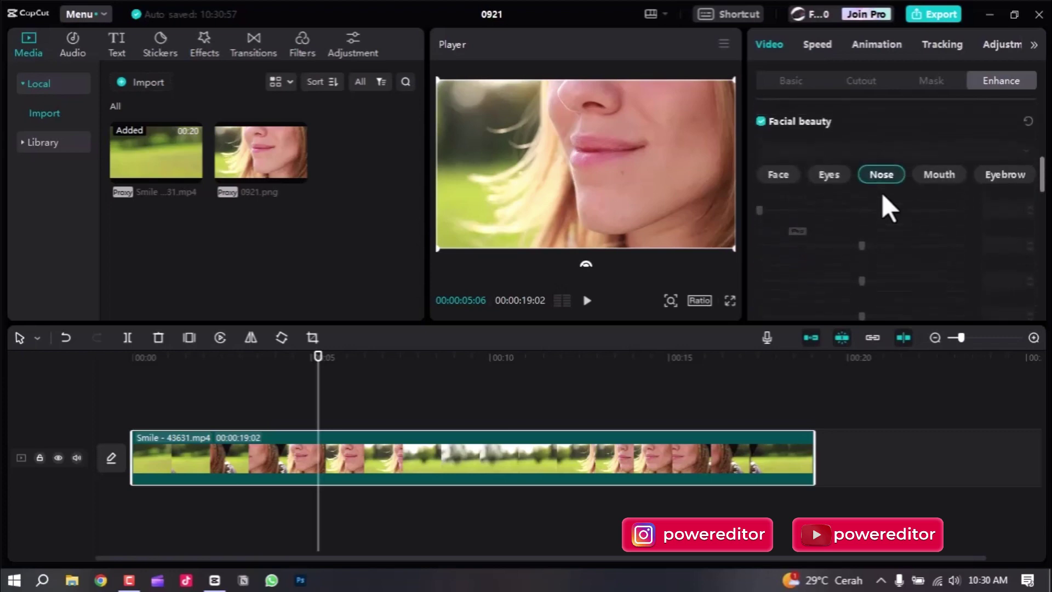
{"action": "left_click", "coordinate": [951, 204]}
{"action": "scroll", "coordinate": [971, 200], "scroll_direction": "down", "scroll_amount": 1}
{"action": "scroll", "coordinate": [972, 201], "scroll_direction": "down", "scroll_amount": 1}
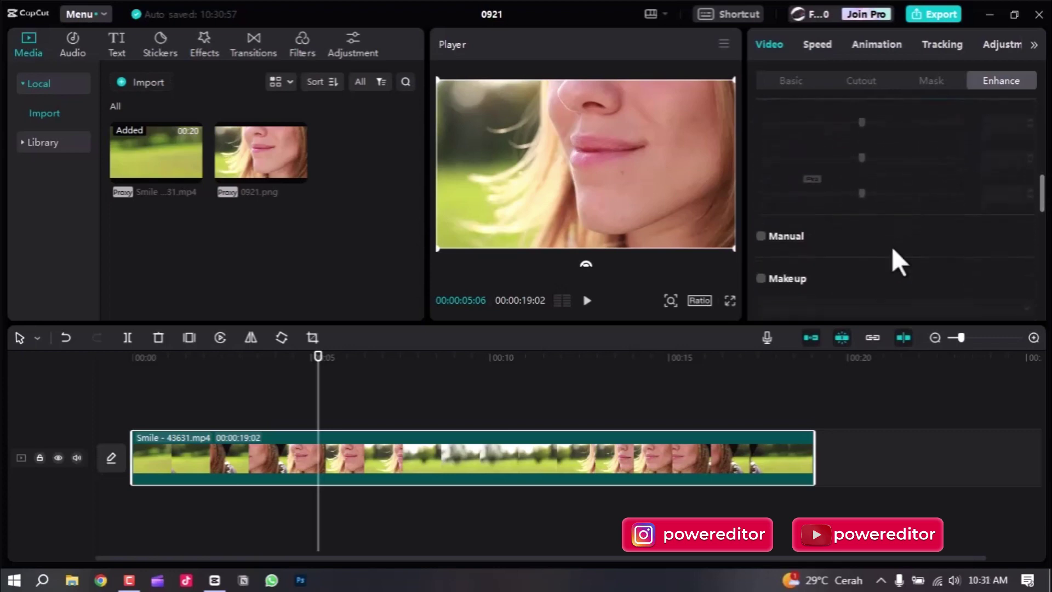
Look past the Makeup presets, turn on the Body adjustments, and review their options
{"action": "left_click", "coordinate": [778, 234]}
{"action": "scroll", "coordinate": [811, 236], "scroll_direction": "down", "scroll_amount": 1}
{"action": "scroll", "coordinate": [843, 231], "scroll_direction": "down", "scroll_amount": 3}
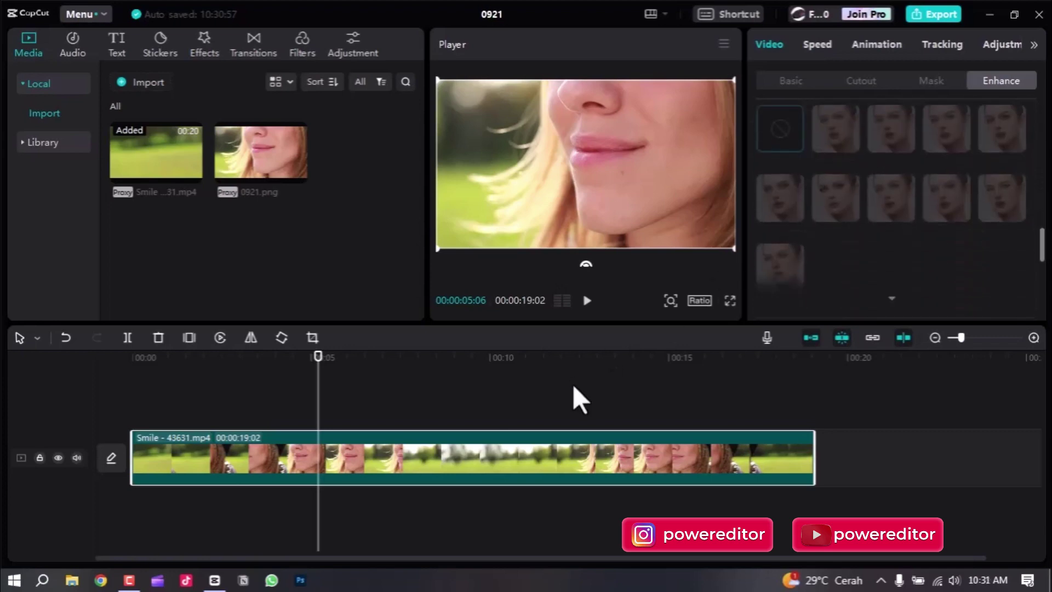
{"action": "left_click", "coordinate": [782, 234]}
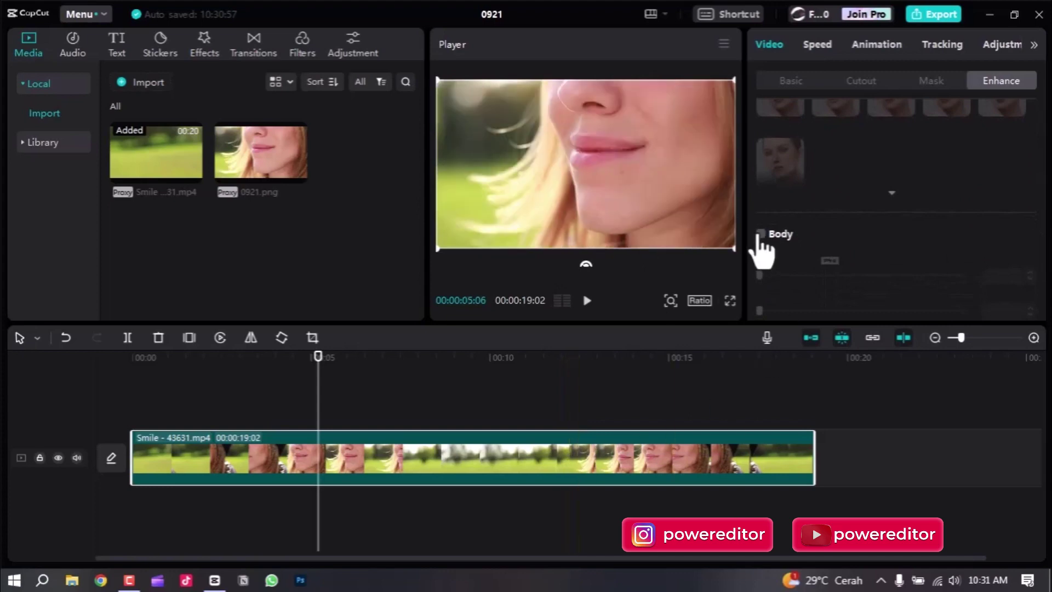
{"action": "scroll", "coordinate": [920, 236], "scroll_direction": "down", "scroll_amount": 1}
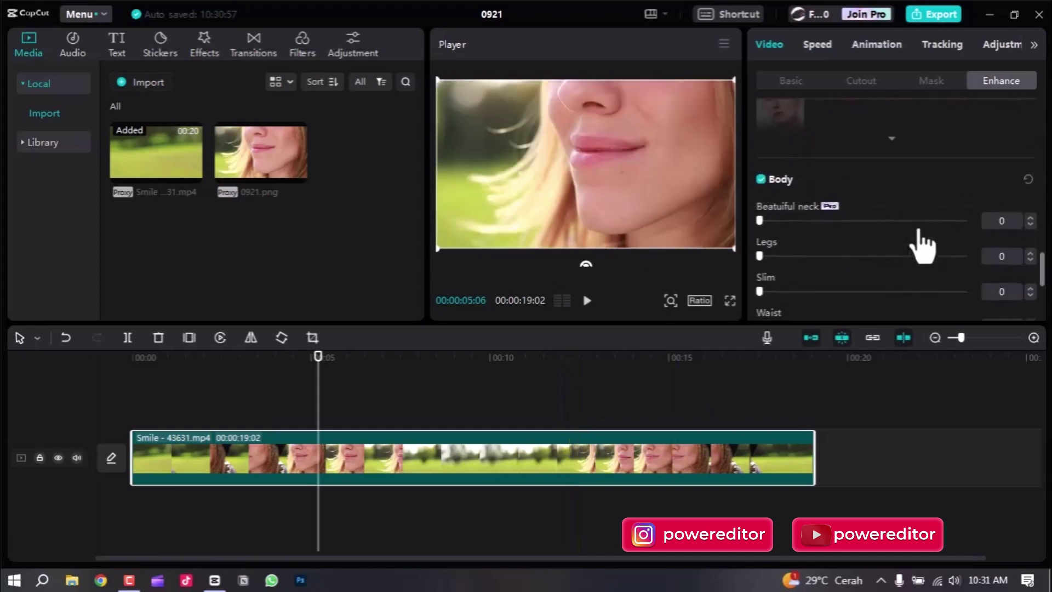
{"action": "scroll", "coordinate": [920, 235], "scroll_direction": "up", "scroll_amount": 1}
{"action": "scroll", "coordinate": [920, 236], "scroll_direction": "down", "scroll_amount": 3}
{"action": "scroll", "coordinate": [919, 233], "scroll_direction": "up", "scroll_amount": 5}
{"action": "scroll", "coordinate": [918, 225], "scroll_direction": "up", "scroll_amount": 4}
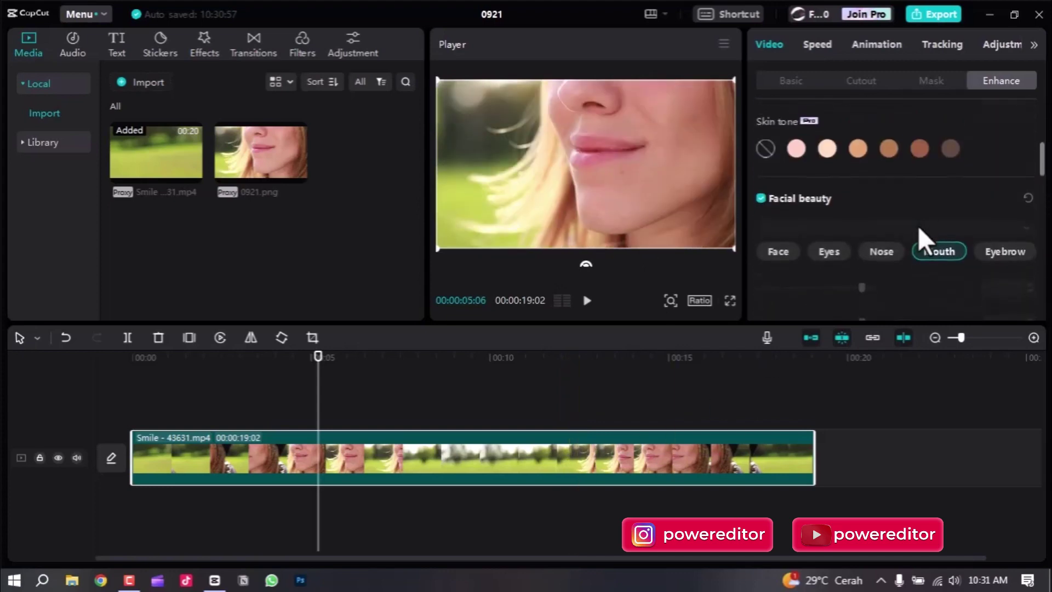
Switch Facial beauty off and on again, and view its Eyebrow and Mouth options
{"action": "scroll", "coordinate": [918, 226], "scroll_direction": "down", "scroll_amount": 1}
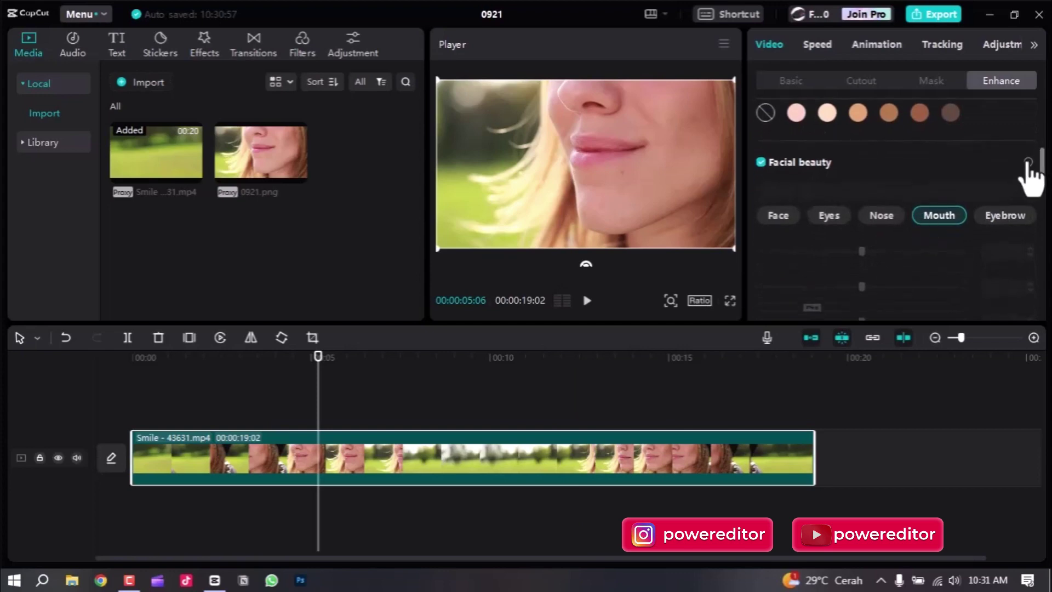
{"action": "left_click", "coordinate": [760, 162]}
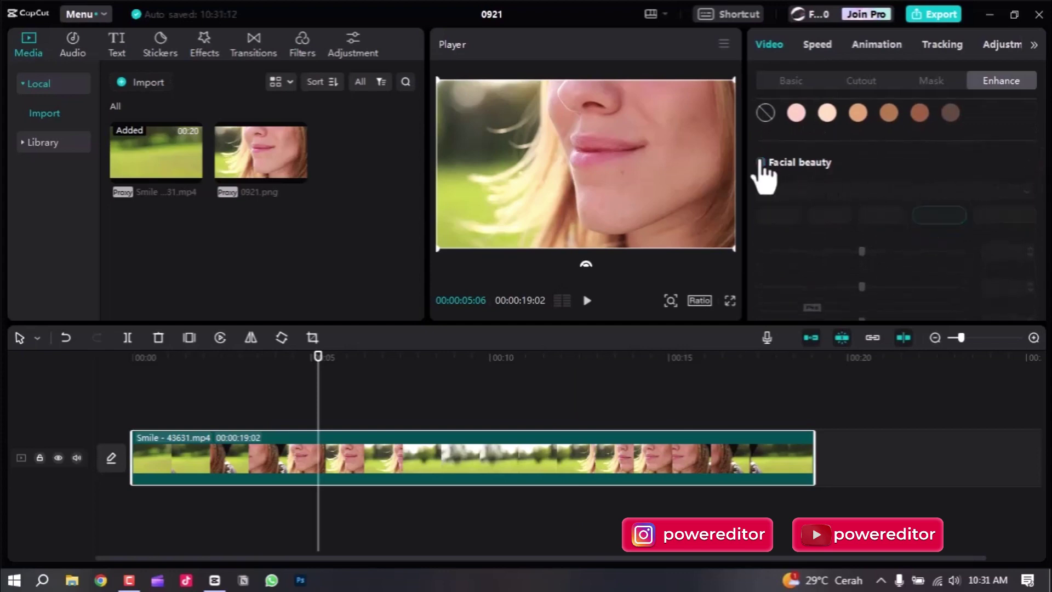
{"action": "left_click", "coordinate": [761, 163]}
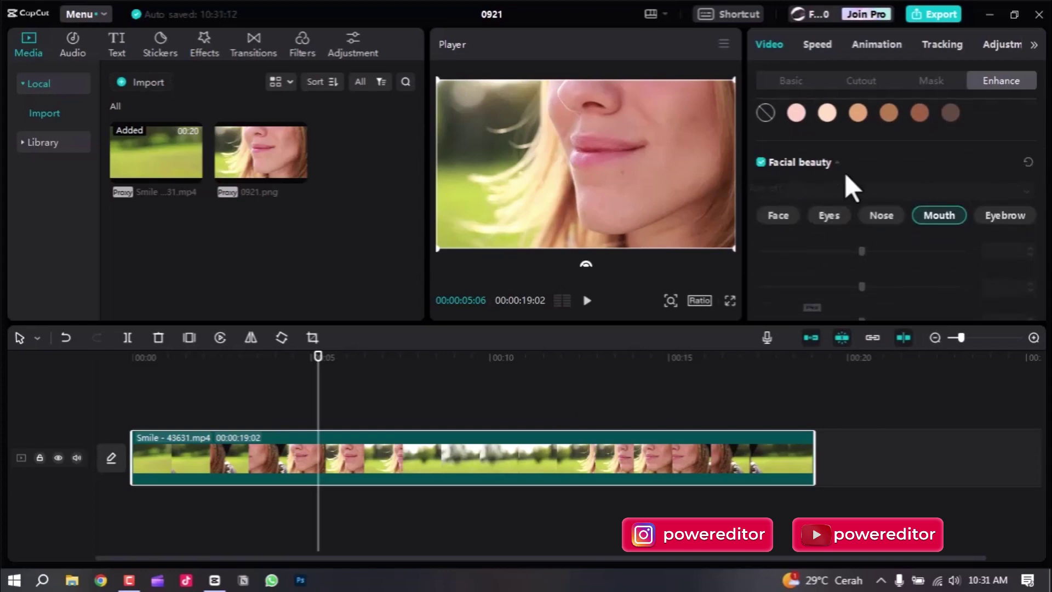
{"action": "left_click", "coordinate": [1012, 219]}
{"action": "scroll", "coordinate": [899, 240], "scroll_direction": "down", "scroll_amount": 1}
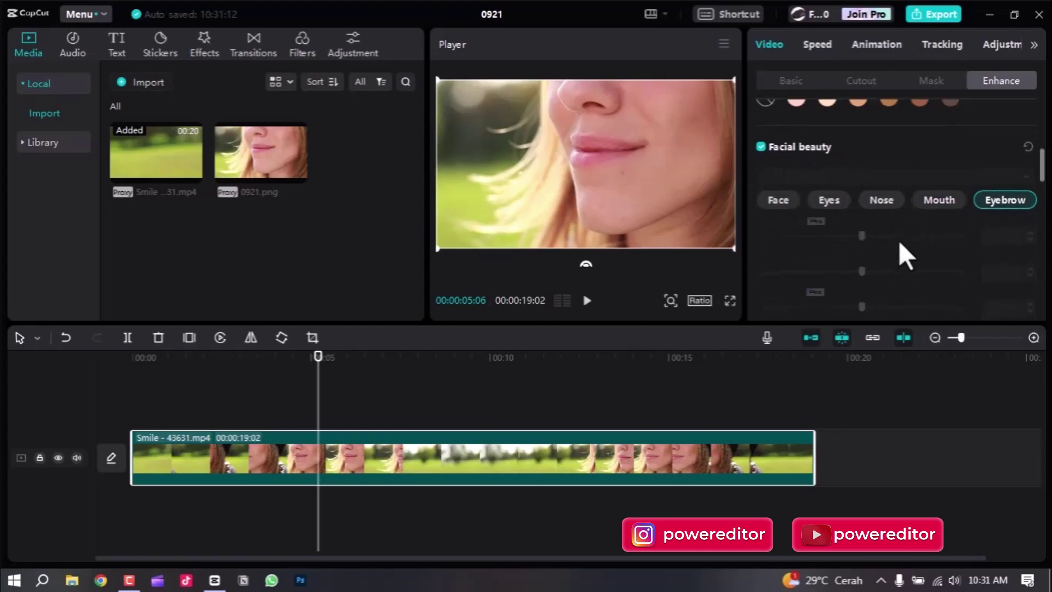
{"action": "left_click", "coordinate": [926, 202]}
{"action": "scroll", "coordinate": [882, 261], "scroll_direction": "up", "scroll_amount": 1}
{"action": "scroll", "coordinate": [883, 256], "scroll_direction": "down", "scroll_amount": 4}
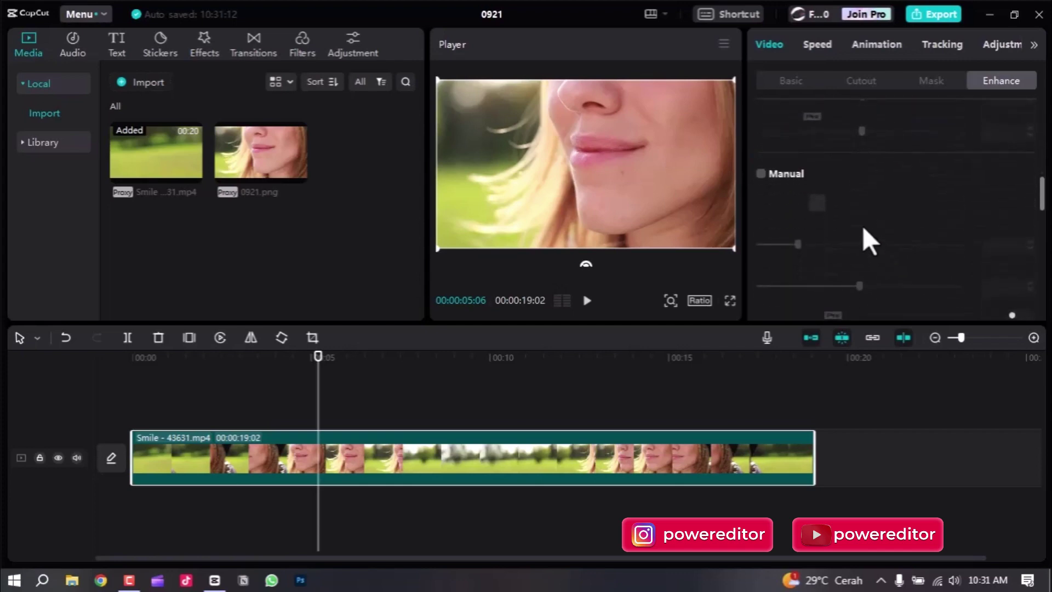
Turn on the Manual retouching and review its brush size, strength and distortion-free settings
{"action": "left_click", "coordinate": [761, 174]}
{"action": "scroll", "coordinate": [879, 219], "scroll_direction": "down", "scroll_amount": 2}
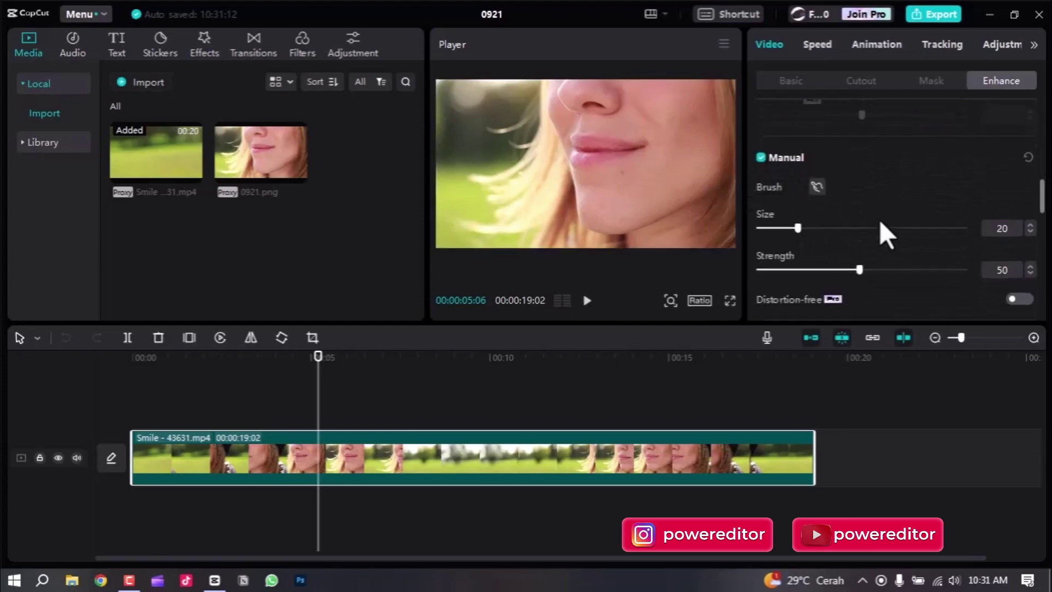
{"action": "scroll", "coordinate": [838, 203], "scroll_direction": "down", "scroll_amount": 2}
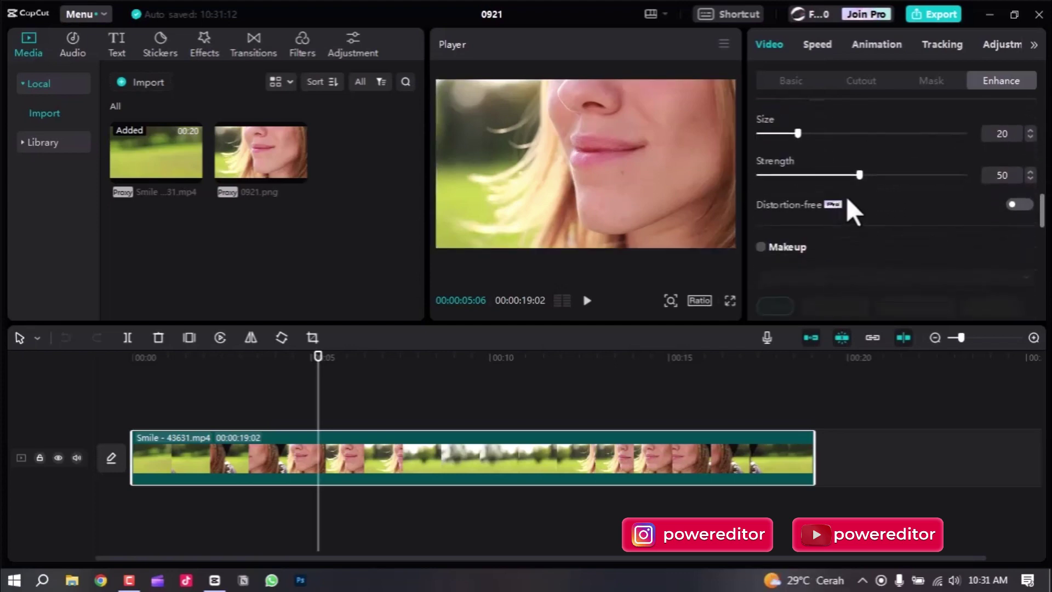
{"action": "scroll", "coordinate": [864, 197], "scroll_direction": "down", "scroll_amount": 2}
{"action": "scroll", "coordinate": [871, 214], "scroll_direction": "up", "scroll_amount": 10}
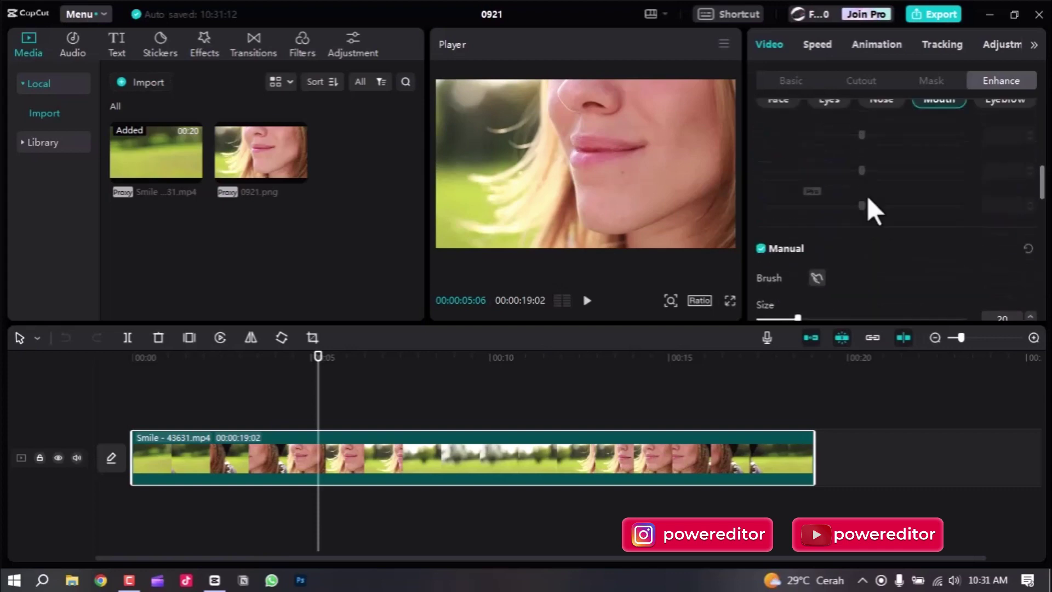
Toggle Facial beauty off and on, and examine its Mouth options together with the Manual brush settings
{"action": "scroll", "coordinate": [775, 273], "scroll_direction": "down", "scroll_amount": 1}
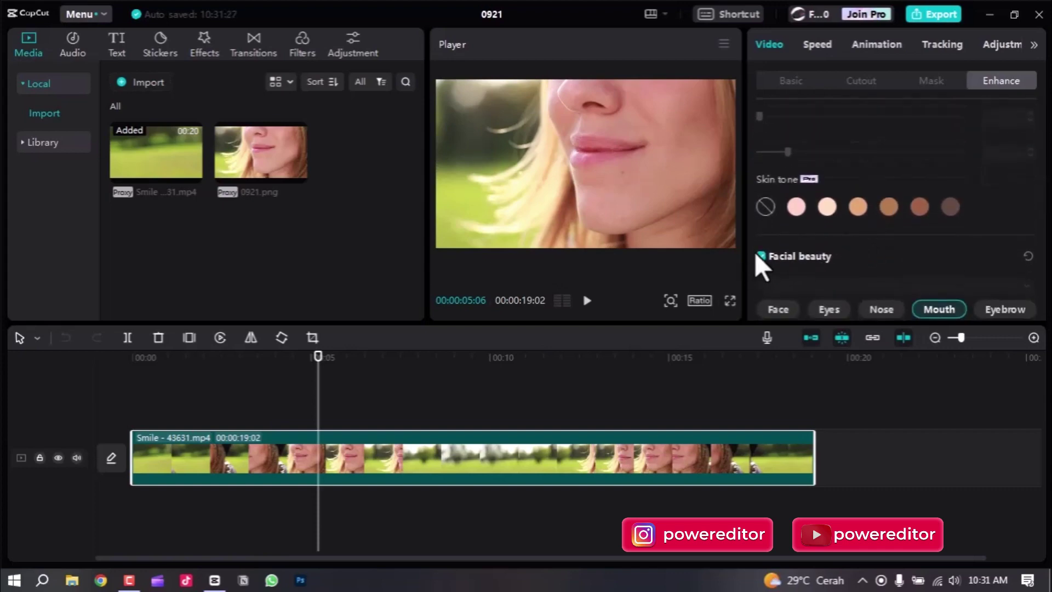
{"action": "left_click", "coordinate": [760, 256]}
{"action": "left_click", "coordinate": [760, 256]}
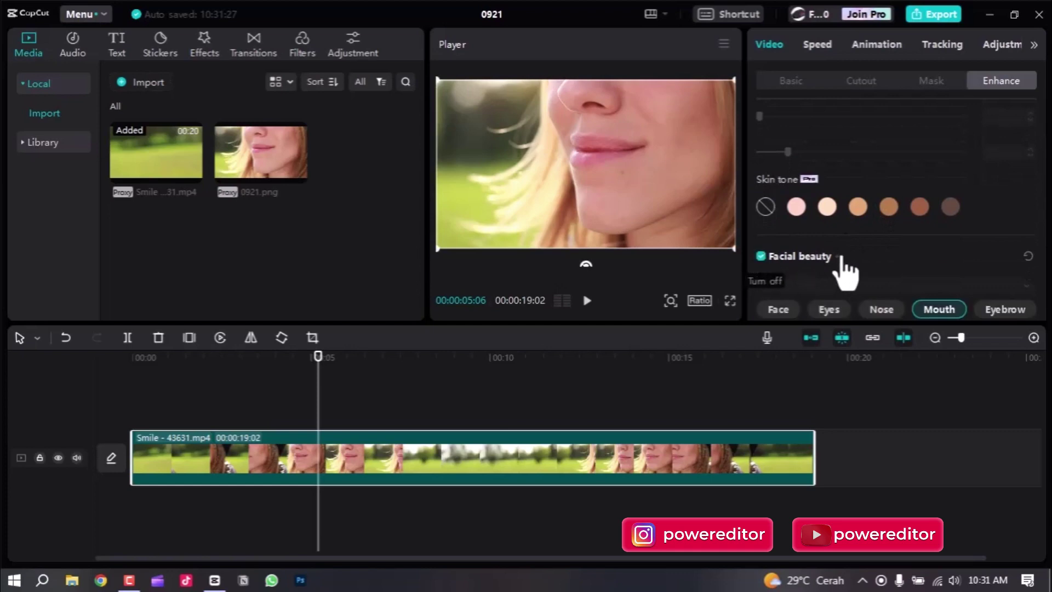
{"action": "scroll", "coordinate": [901, 268], "scroll_direction": "down", "scroll_amount": 2}
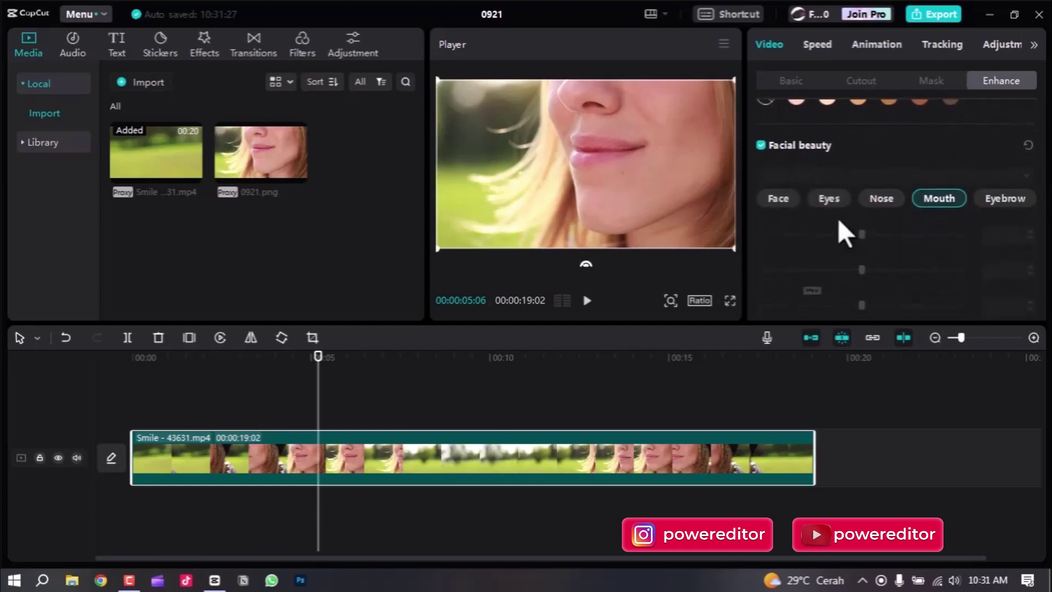
{"action": "scroll", "coordinate": [921, 252], "scroll_direction": "down", "scroll_amount": 5}
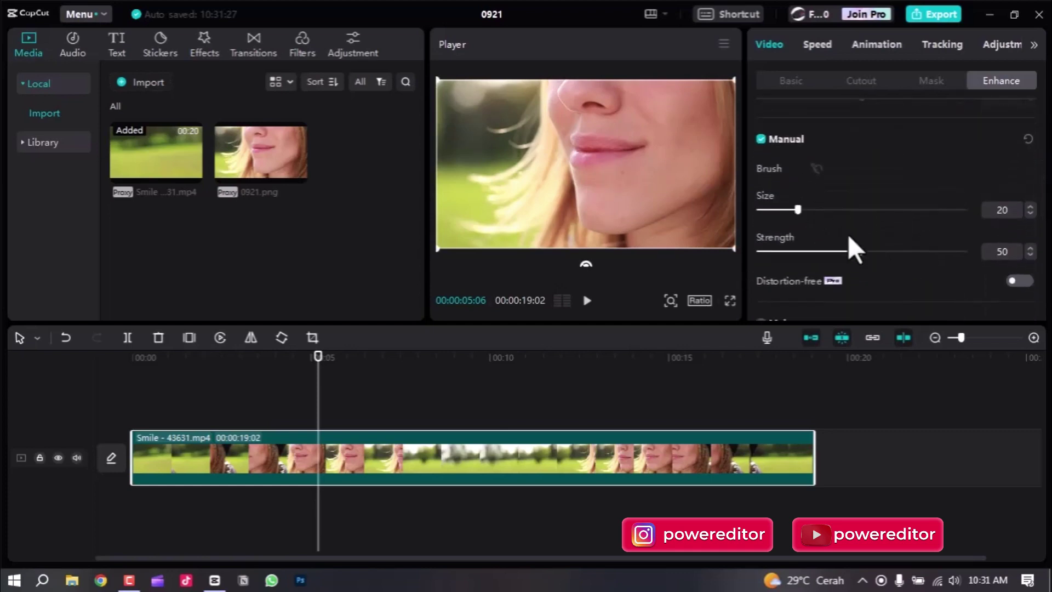
{"action": "scroll", "coordinate": [794, 209], "scroll_direction": "up", "scroll_amount": 4}
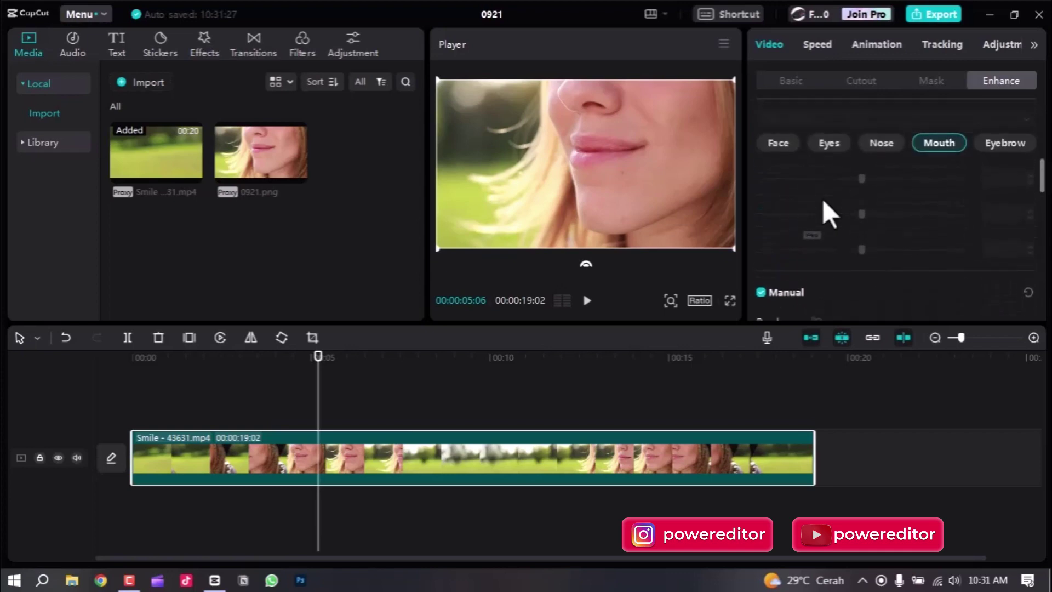
{"action": "scroll", "coordinate": [854, 216], "scroll_direction": "down", "scroll_amount": 2}
{"action": "scroll", "coordinate": [920, 225], "scroll_direction": "down", "scroll_amount": 2}
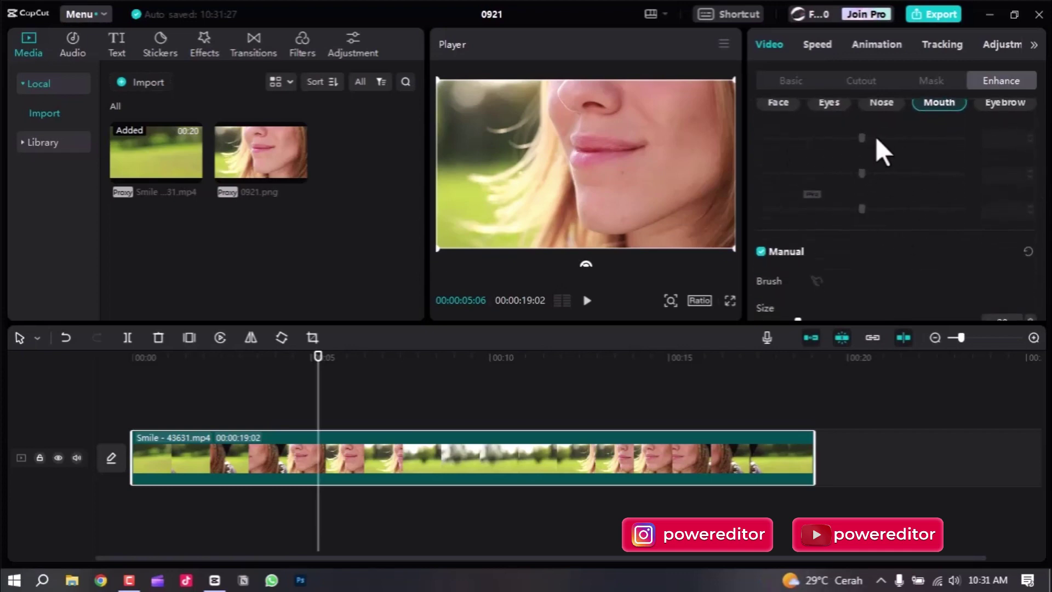
{"action": "scroll", "coordinate": [898, 219], "scroll_direction": "down", "scroll_amount": 1}
{"action": "scroll", "coordinate": [898, 219], "scroll_direction": "up", "scroll_amount": 4}
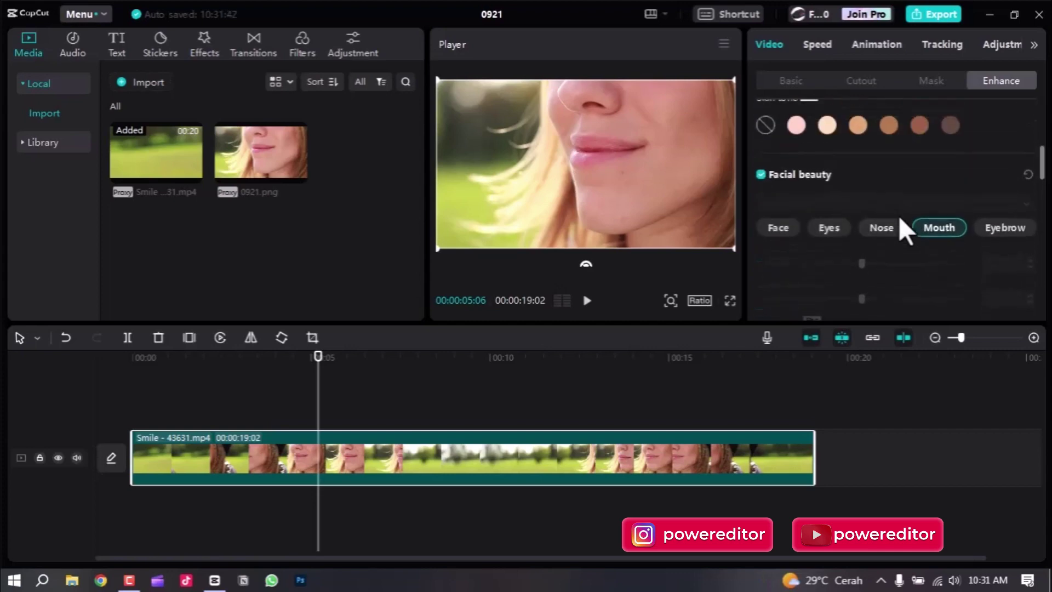
{"action": "scroll", "coordinate": [902, 221], "scroll_direction": "down", "scroll_amount": 3}
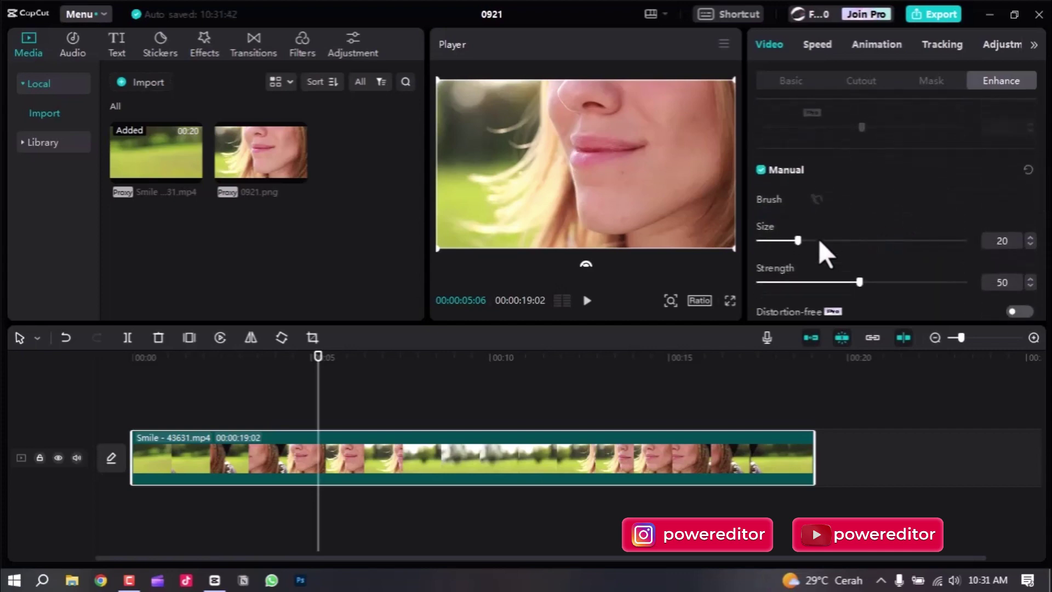
Set the Manual brush to size 10 and strength 56, and make a short brush stroke on the woman's chin
{"action": "left_click_drag", "start_coordinate": [800, 241], "coordinate": [810, 239]}
{"action": "left_click", "coordinate": [819, 200]}
{"action": "left_click_drag", "start_coordinate": [814, 239], "coordinate": [776, 241]}
{"action": "mouse_move", "coordinate": [608, 183]}
{"action": "left_mouse_down"}
{"action": "mouse_move", "coordinate": [591, 181]}
{"action": "mouse_move", "coordinate": [627, 176]}
{"action": "left_mouse_up"}
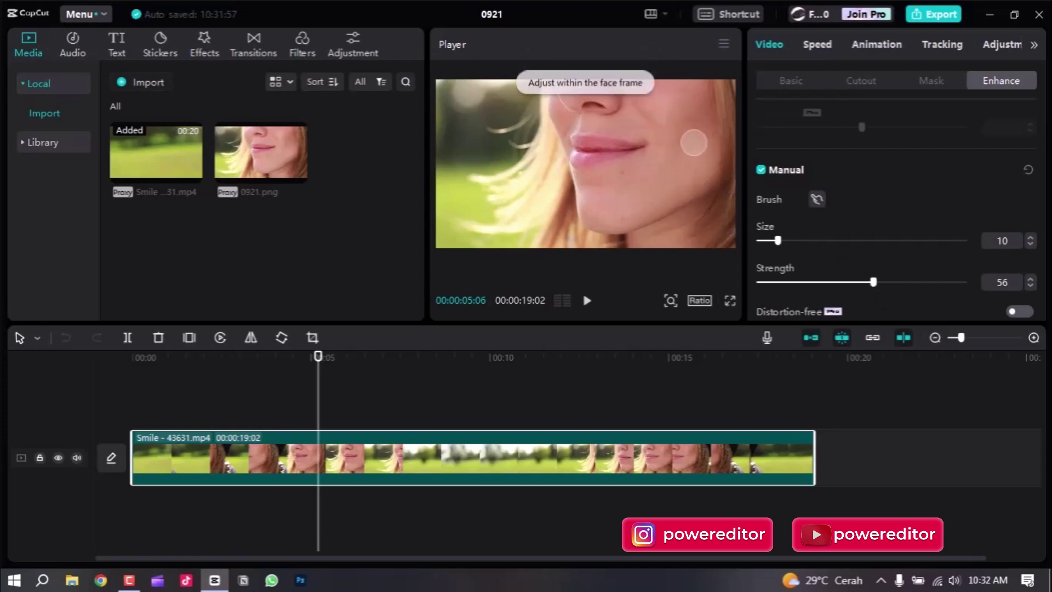
Turn on the Makeup option for the clip
{"action": "scroll", "coordinate": [883, 244], "scroll_direction": "down", "scroll_amount": 5}
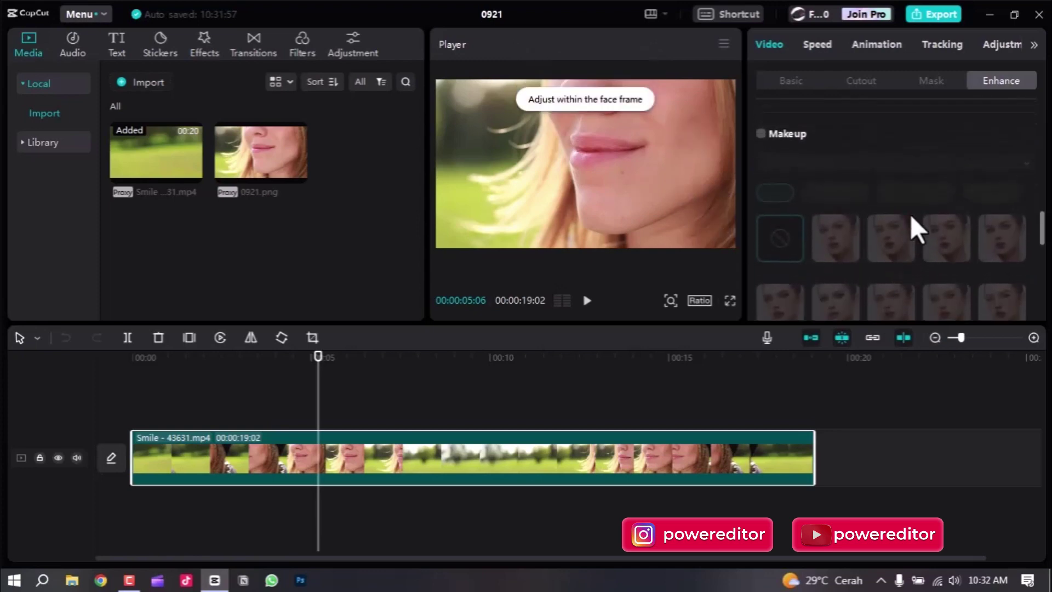
{"action": "left_click", "coordinate": [759, 134]}
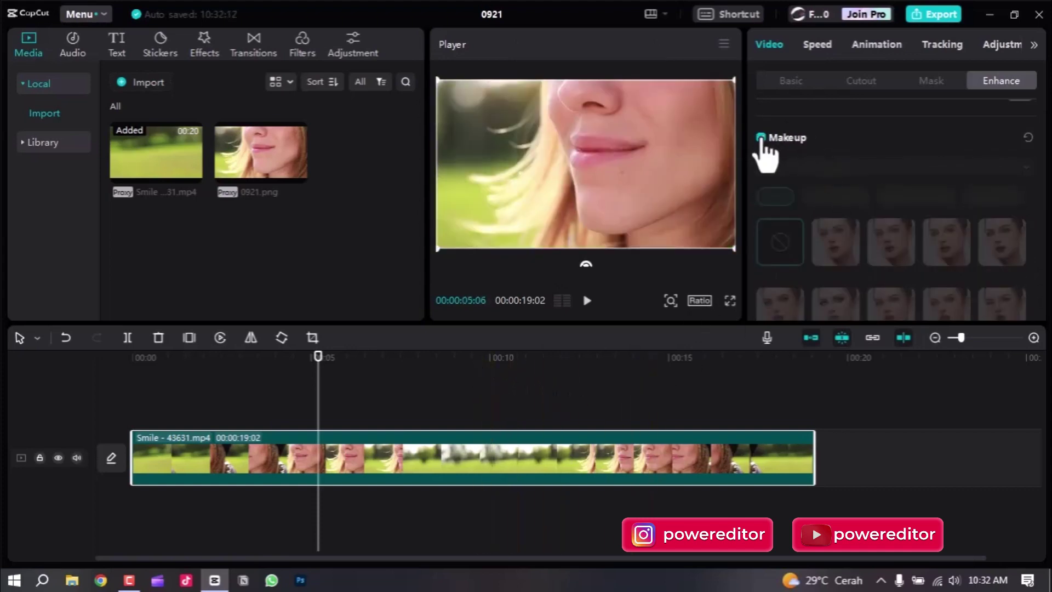
{"action": "scroll", "coordinate": [898, 220], "scroll_direction": "up", "scroll_amount": 6}
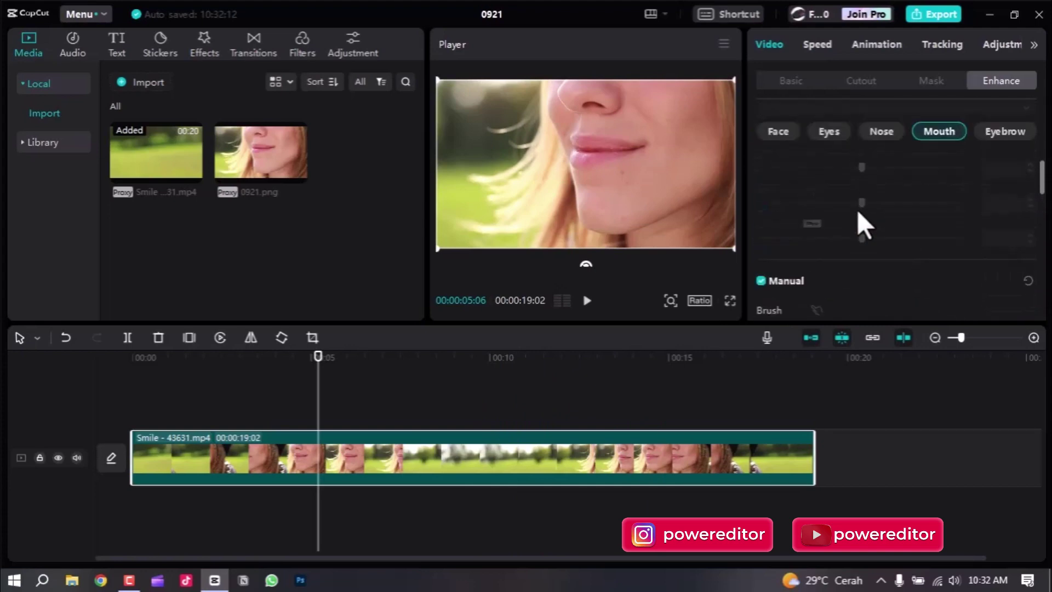
Set the Face retouching to Smooth 65 and Brighten 29
{"action": "scroll", "coordinate": [857, 209], "scroll_direction": "up", "scroll_amount": 4}
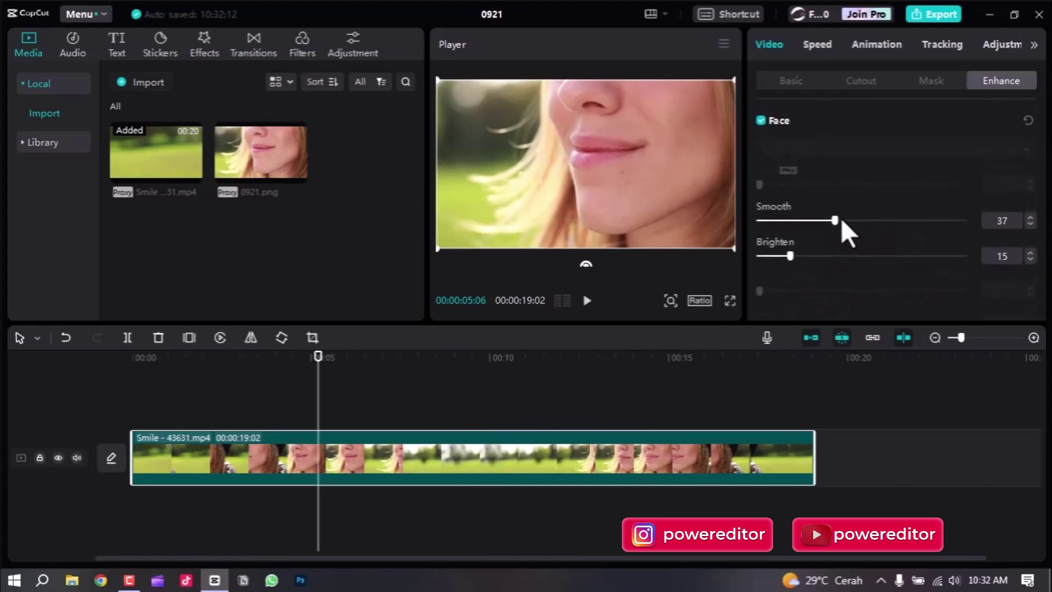
{"action": "left_click_drag", "start_coordinate": [837, 220], "coordinate": [871, 219]}
{"action": "left_click_drag", "start_coordinate": [892, 221], "coordinate": [892, 226]}
{"action": "left_click_drag", "start_coordinate": [795, 257], "coordinate": [820, 258]}
Show the Face options of Facial beauty
{"action": "scroll", "coordinate": [905, 233], "scroll_direction": "down", "scroll_amount": 6}
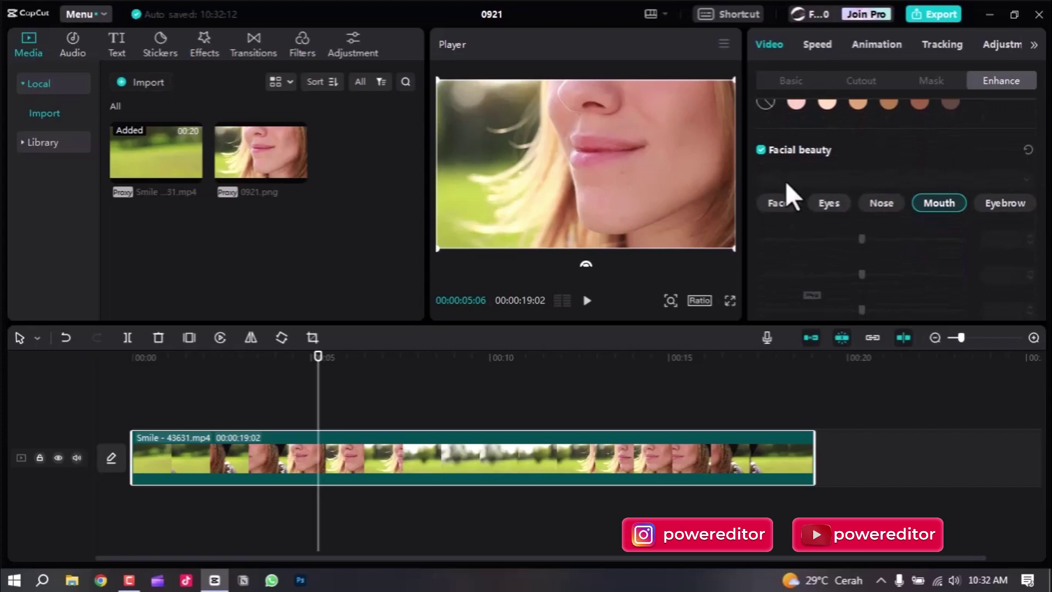
{"action": "left_click", "coordinate": [775, 204]}
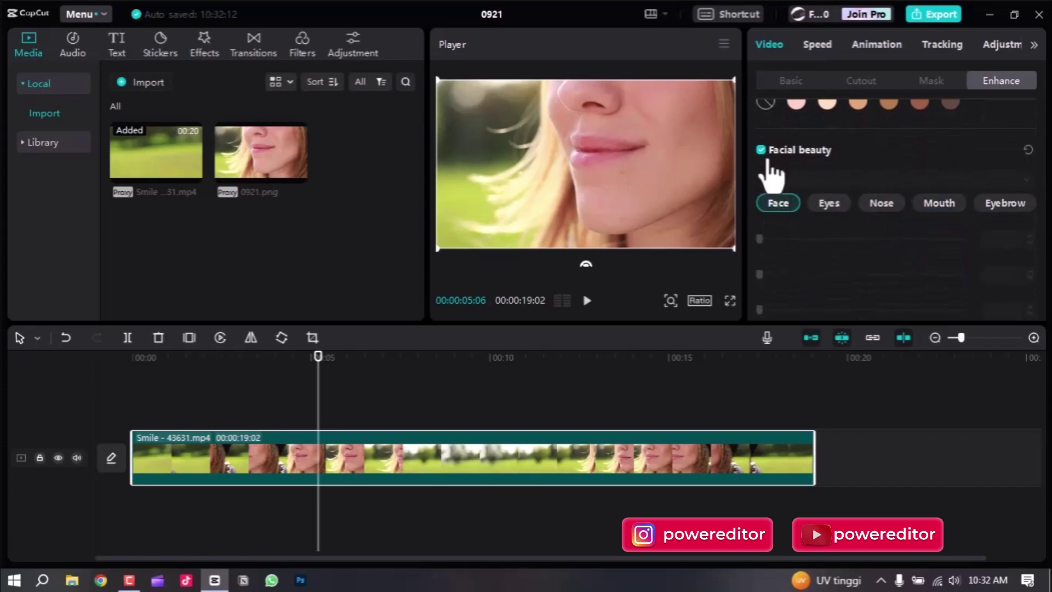
{"action": "scroll", "coordinate": [864, 214], "scroll_direction": "up", "scroll_amount": 6}
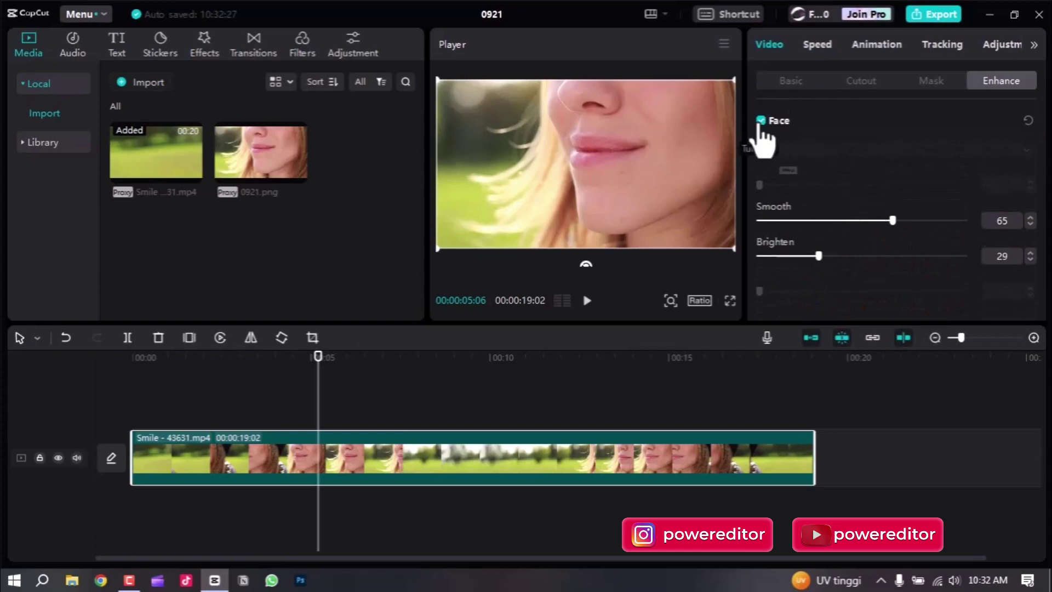
Compare the woman's skin with the Face retouching on and off, in full screen and in the preview, leaving it on
{"action": "key", "text": "ctrl+shift+f"}
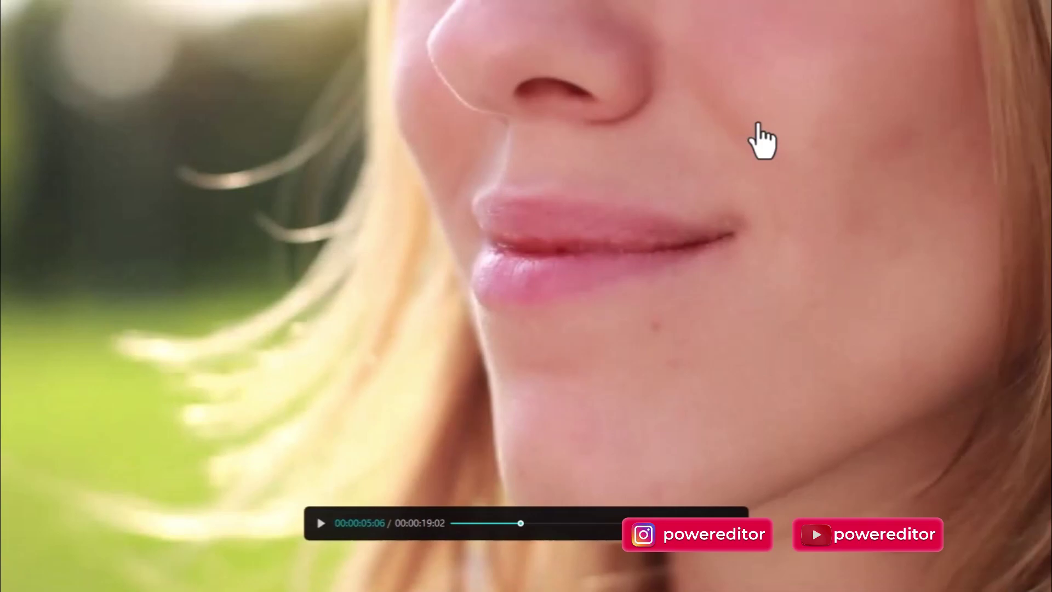
{"action": "key", "text": "Escape"}
{"action": "left_click", "coordinate": [757, 121]}
{"action": "key", "text": "ctrl+shift+f"}
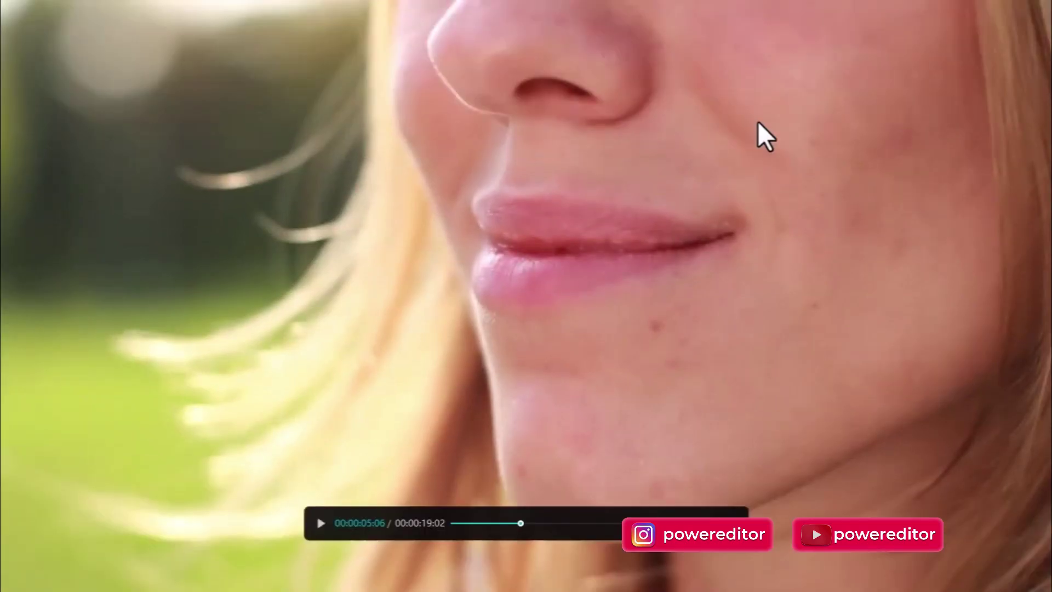
{"action": "key", "text": "Escape"}
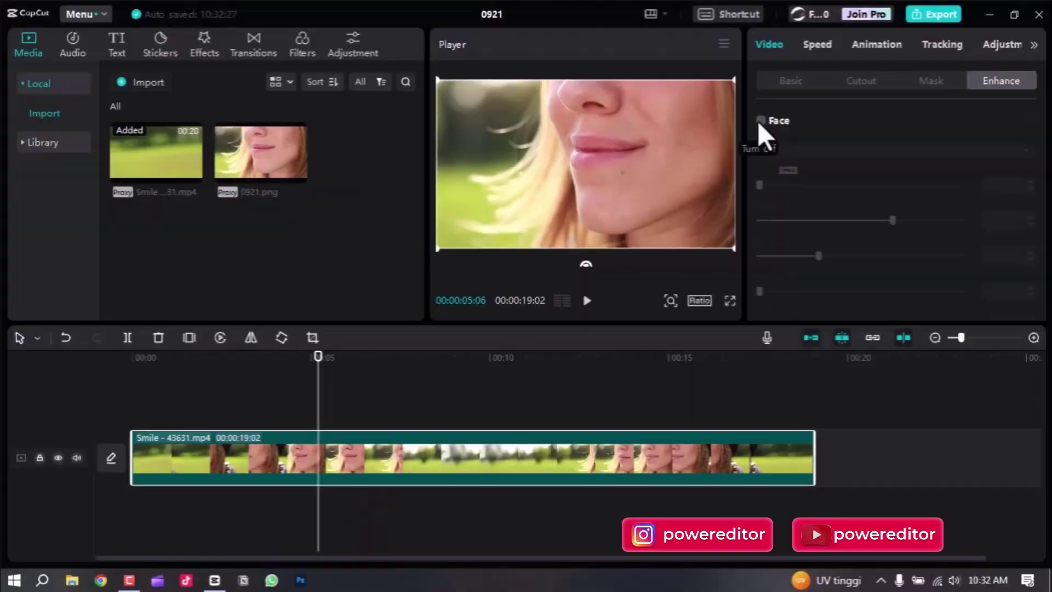
{"action": "left_click", "coordinate": [759, 120]}
{"action": "left_click", "coordinate": [759, 120]}
{"action": "left_click", "coordinate": [760, 119]}
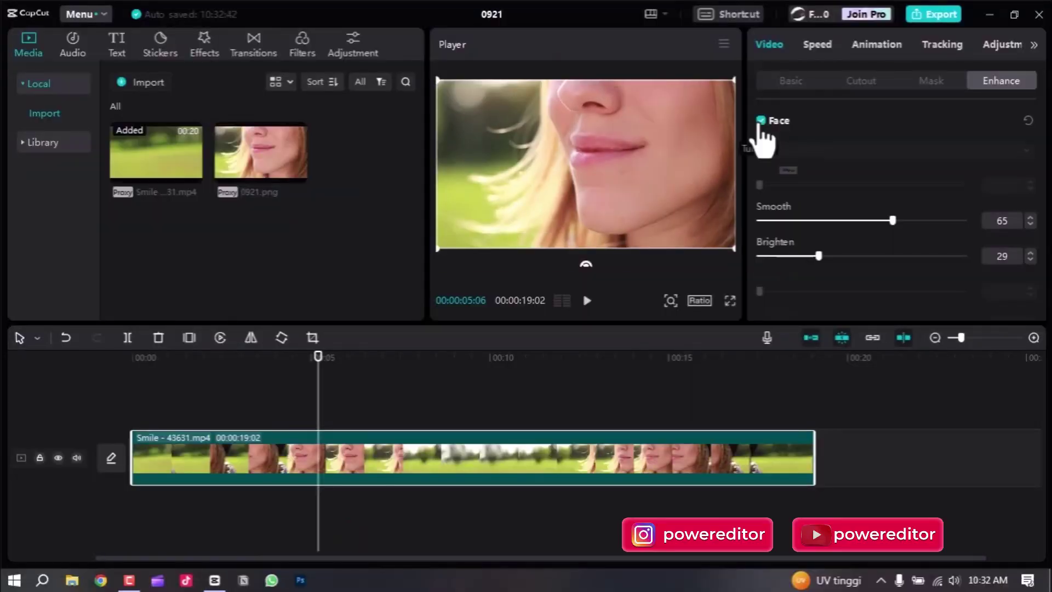
{"action": "left_click", "coordinate": [760, 120]}
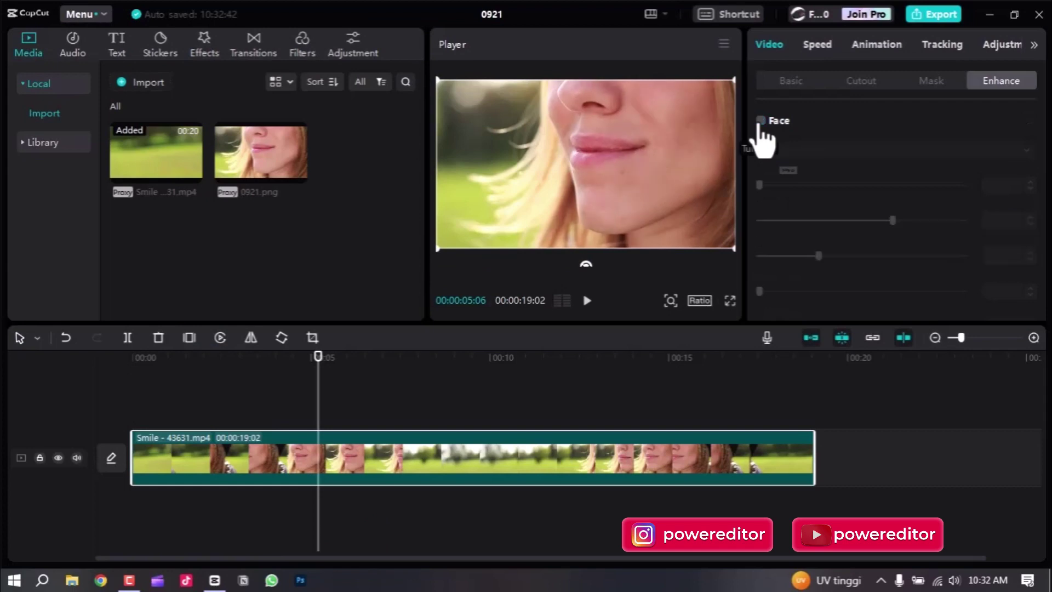
{"action": "left_click", "coordinate": [760, 120]}
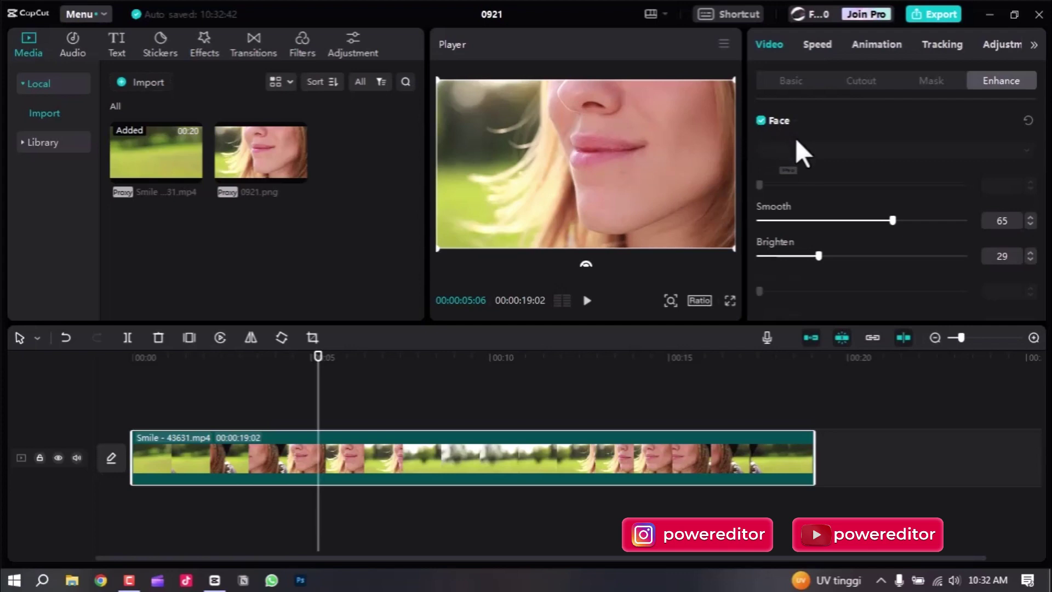
Review all the Enhance sections from Face through Facial beauty, Manual and Makeup to the Body adjustments
{"action": "scroll", "coordinate": [798, 142], "scroll_direction": "down", "scroll_amount": 8}
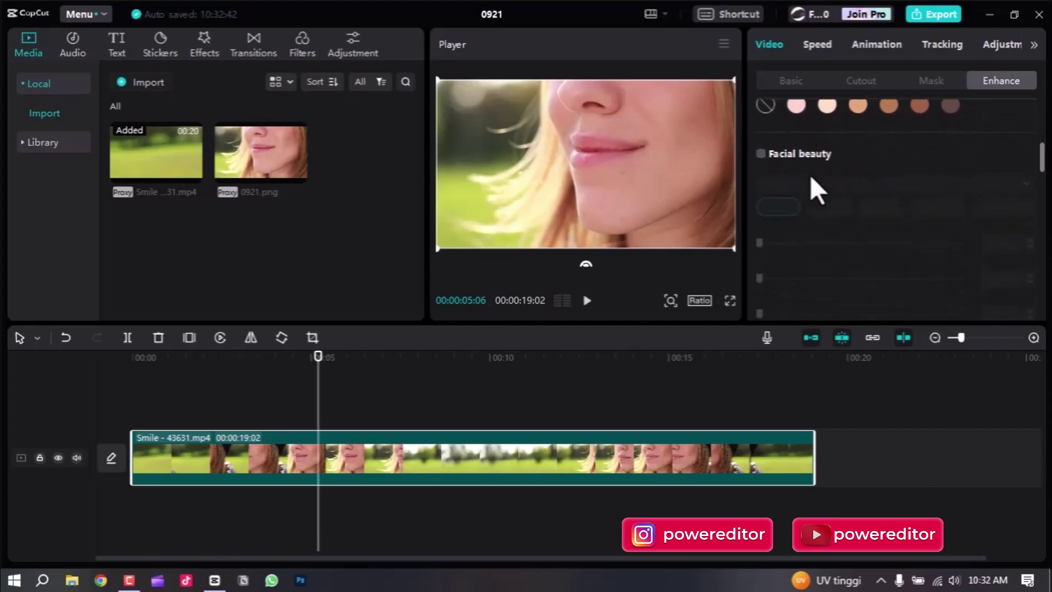
{"action": "scroll", "coordinate": [816, 166], "scroll_direction": "down", "scroll_amount": 5}
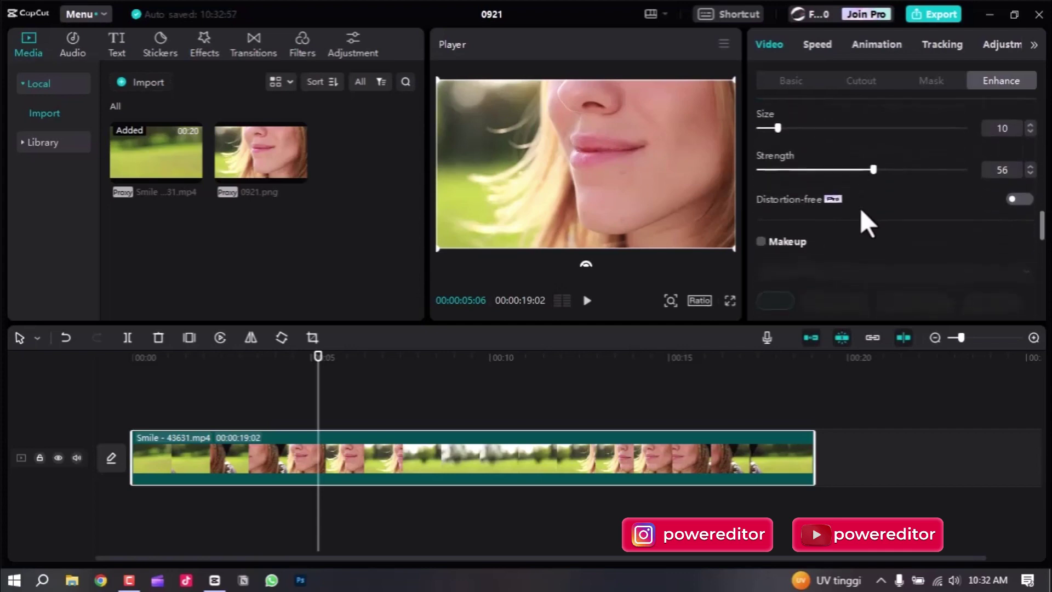
{"action": "scroll", "coordinate": [860, 208], "scroll_direction": "down", "scroll_amount": 8}
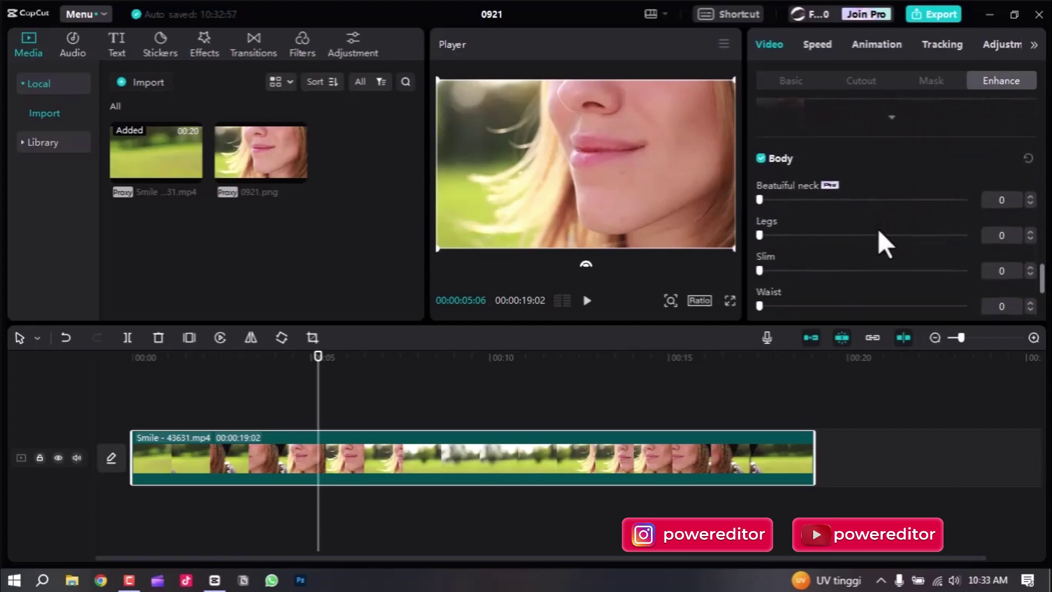
{"action": "scroll", "coordinate": [877, 229], "scroll_direction": "down", "scroll_amount": 5}
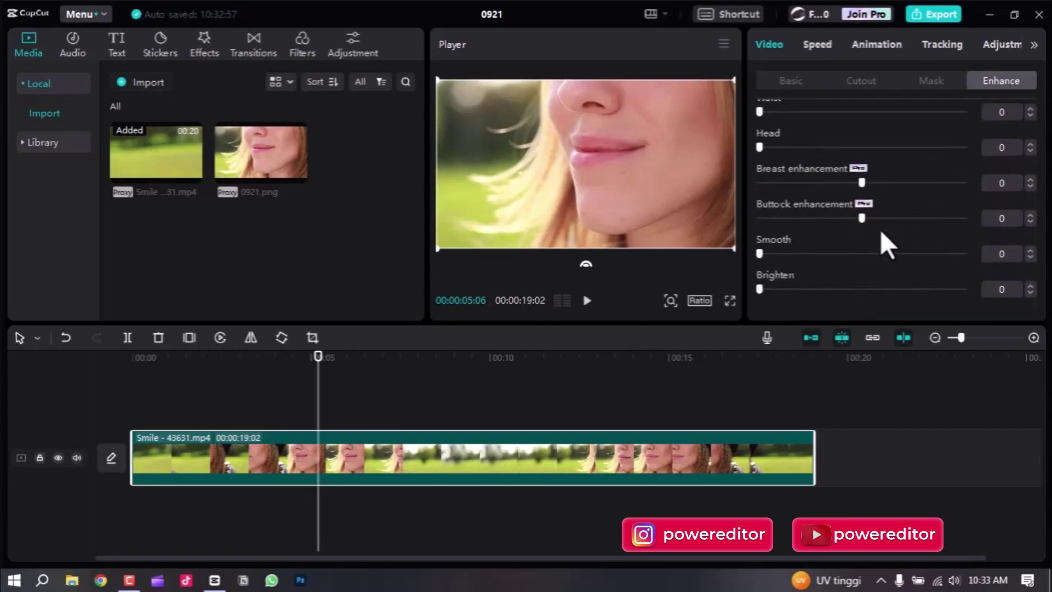
{"action": "scroll", "coordinate": [881, 230], "scroll_direction": "up", "scroll_amount": 5}
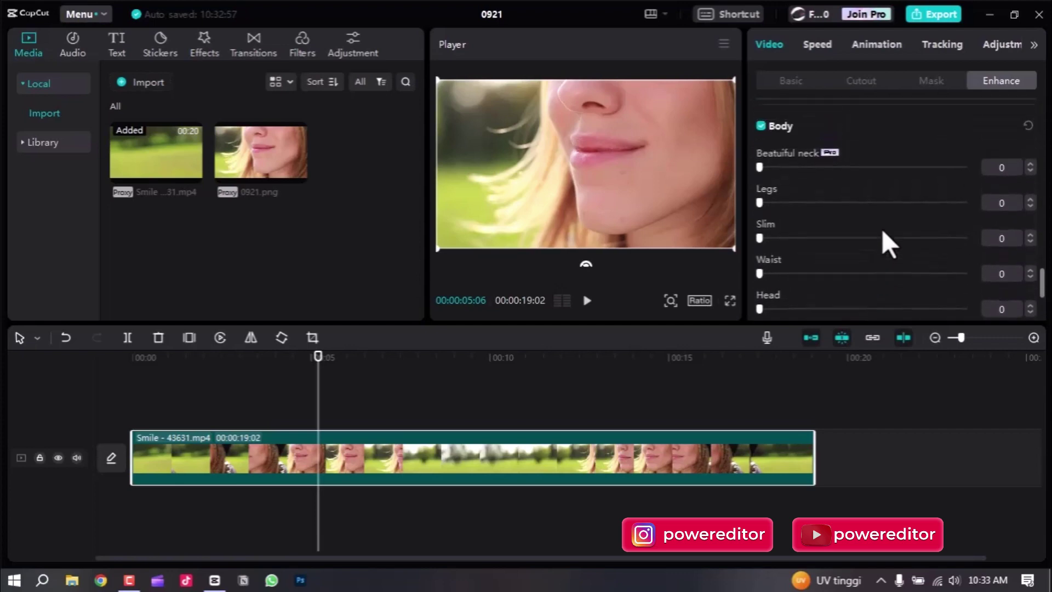
{"action": "scroll", "coordinate": [882, 230], "scroll_direction": "up", "scroll_amount": 6}
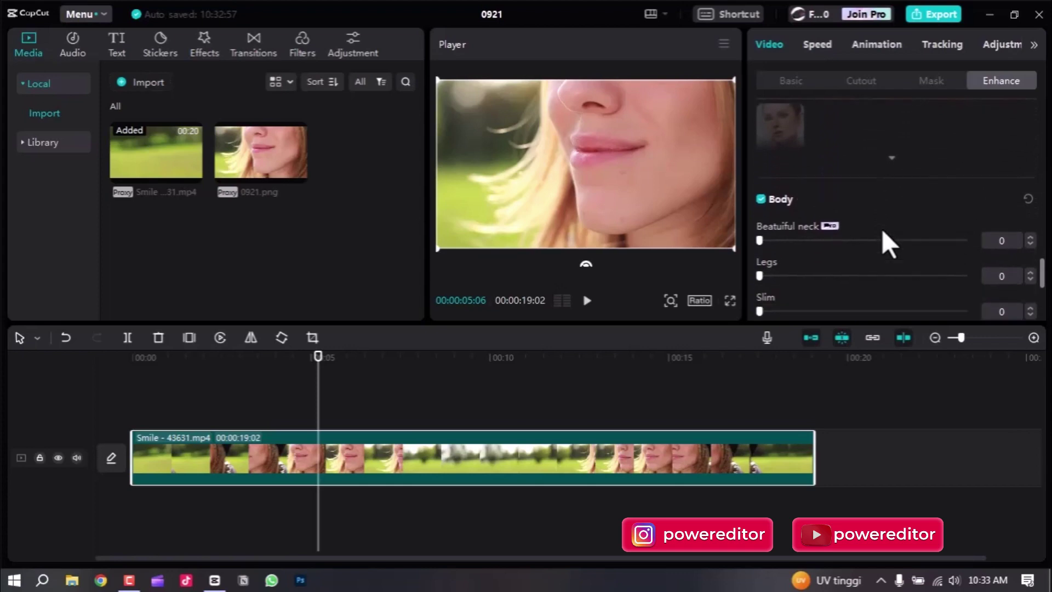
{"action": "scroll", "coordinate": [882, 228], "scroll_direction": "up", "scroll_amount": 6}
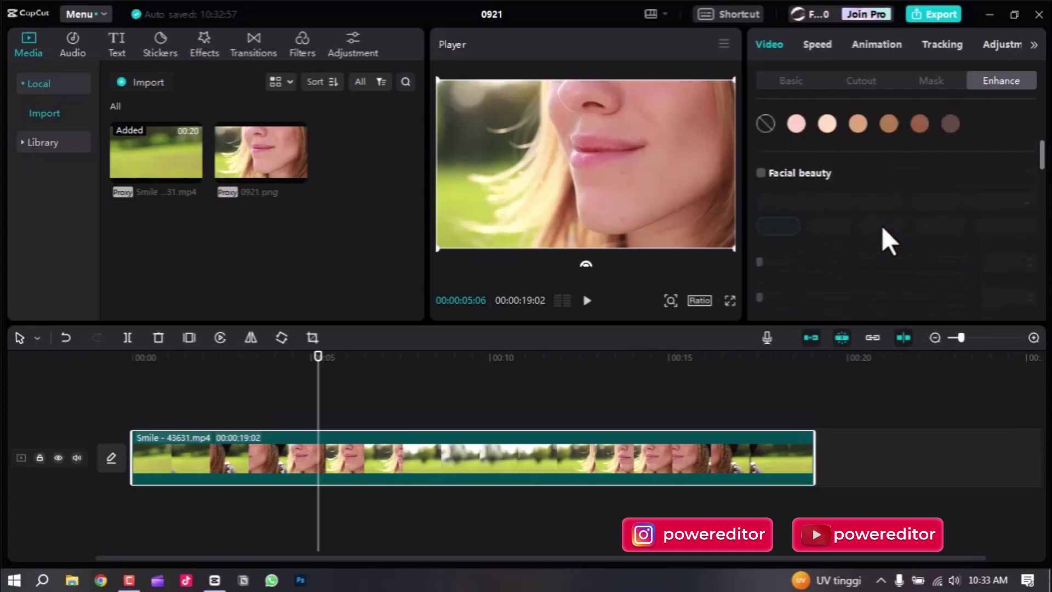
{"action": "scroll", "coordinate": [882, 226], "scroll_direction": "up", "scroll_amount": 5}
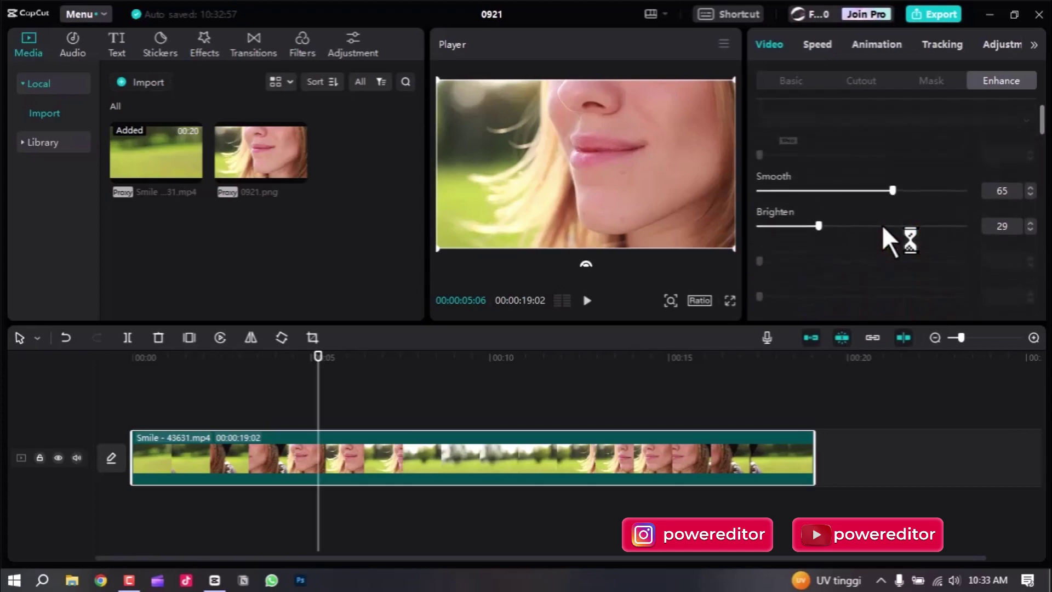